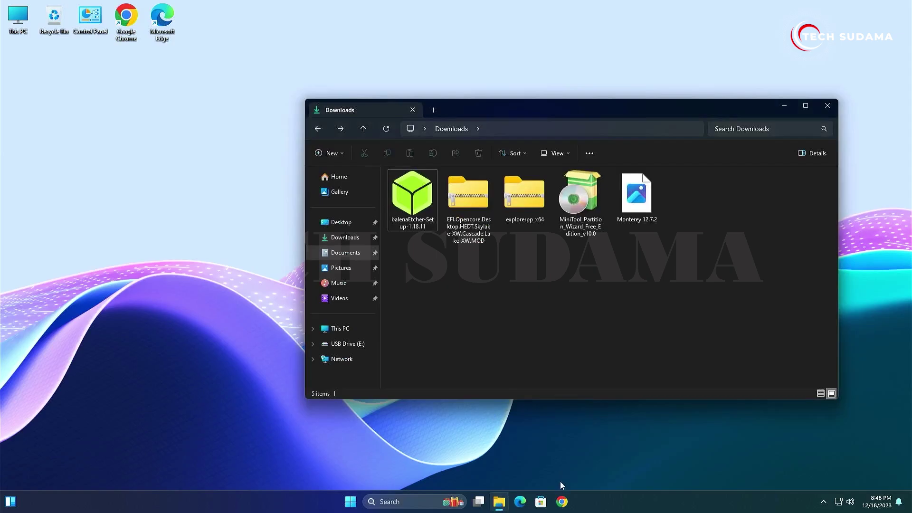
Switch from File Explorer to Google Chrome, which shows the 'olarila' search results.
{"action": "left_click", "coordinate": [562, 501]}
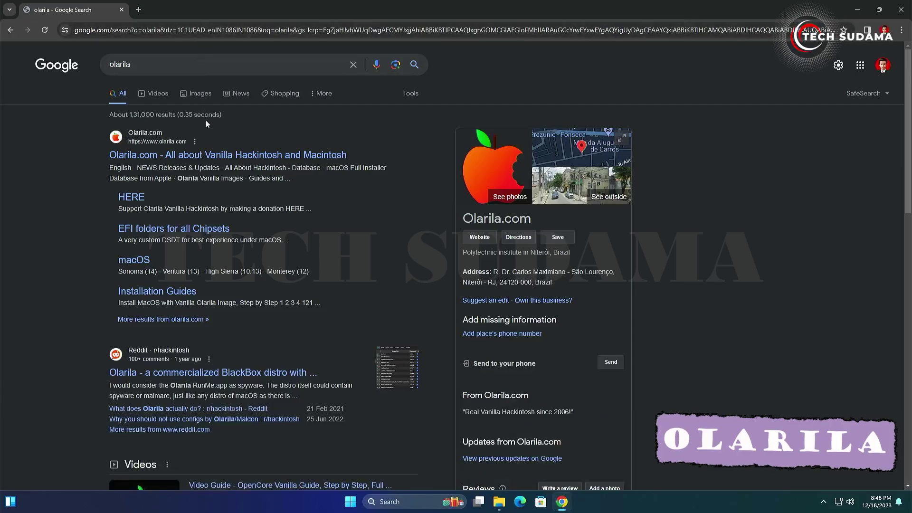
Open Olarila.com's Vanilla Images page and scroll to the Monterey 12.7.2 downloads.
{"action": "left_click", "coordinate": [207, 154]}
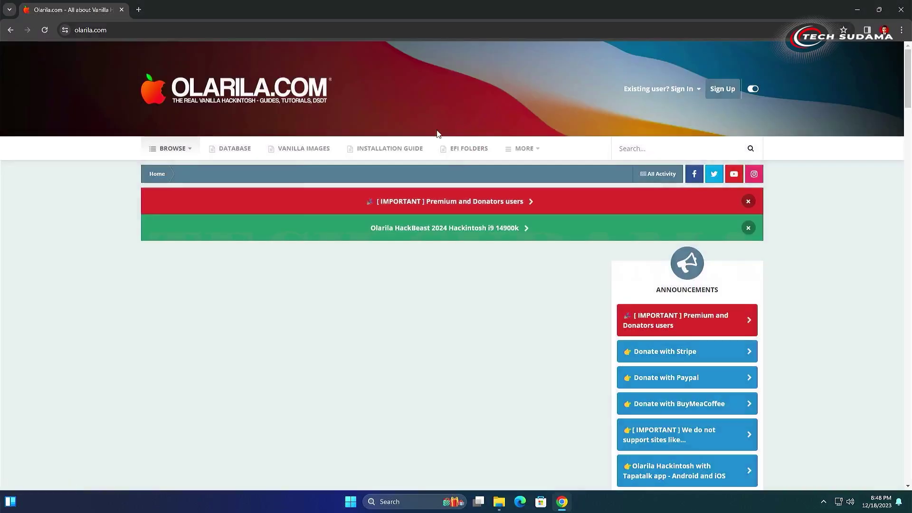
{"action": "left_click", "coordinate": [305, 150]}
{"action": "scroll", "coordinate": [437, 288], "scroll_direction": "down", "scroll_amount": 5}
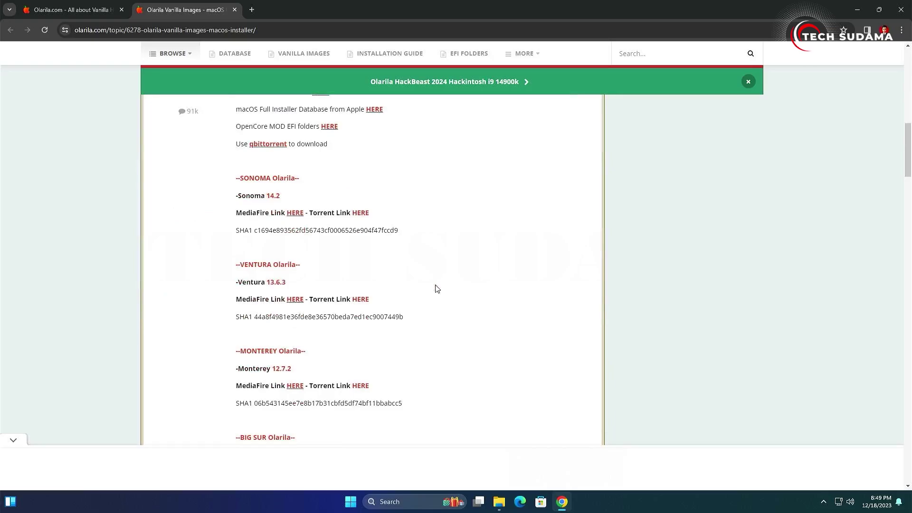
{"action": "scroll", "coordinate": [437, 289], "scroll_direction": "down", "scroll_amount": 4}
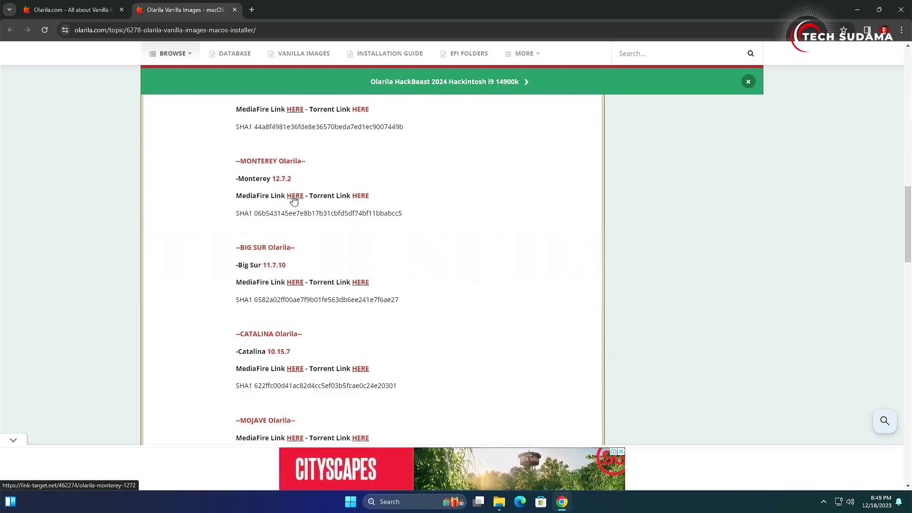
Open Olarila's EFI Folders page and scroll to the OpenCore Desktop HEDT Skylake-XW download.
{"action": "left_click", "coordinate": [470, 53]}
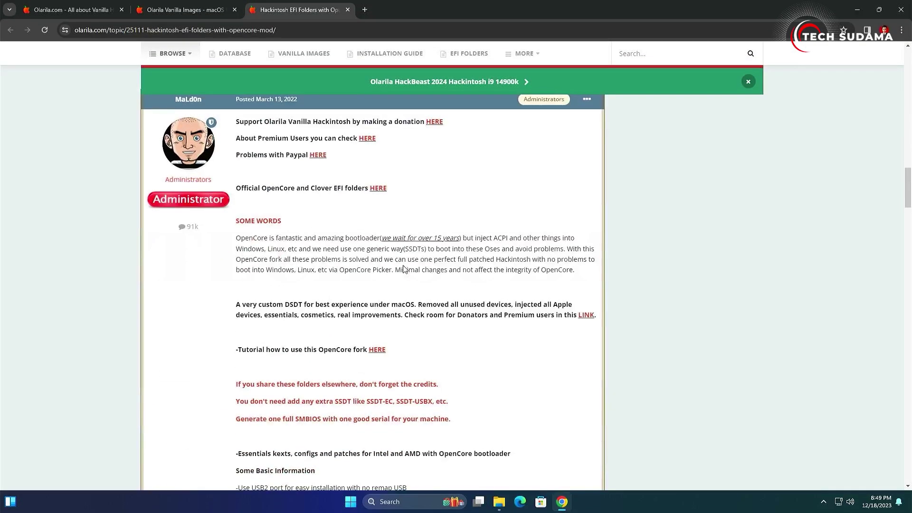
{"action": "scroll", "coordinate": [404, 269], "scroll_direction": "down", "scroll_amount": 10}
{"action": "scroll", "coordinate": [404, 269], "scroll_direction": "down", "scroll_amount": 7}
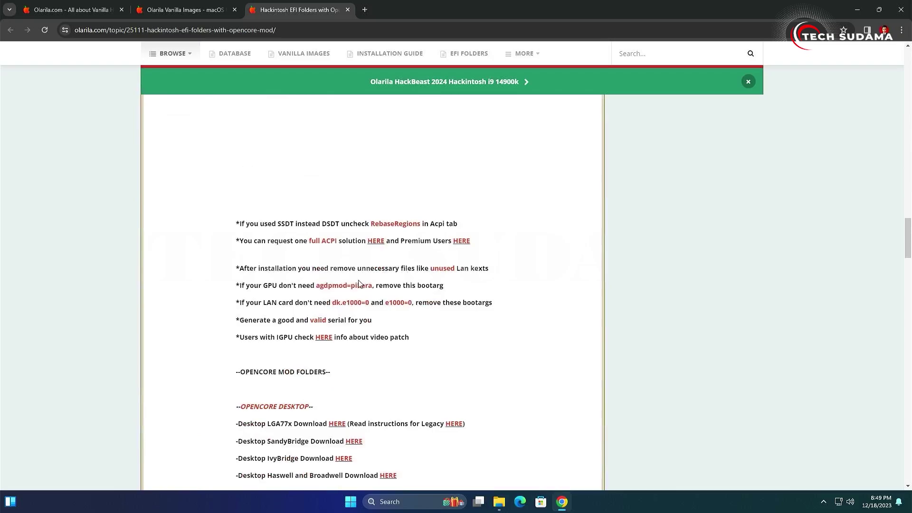
{"action": "scroll", "coordinate": [338, 346], "scroll_direction": "down", "scroll_amount": 8}
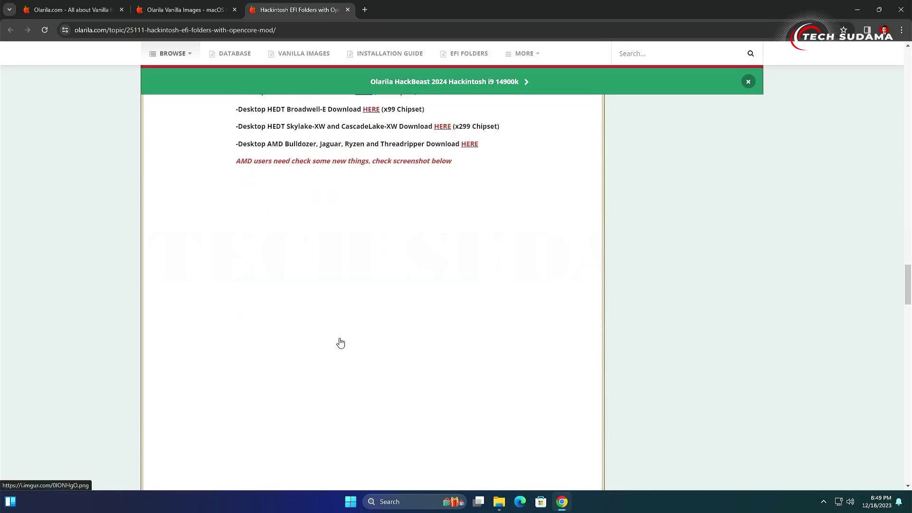
{"action": "scroll", "coordinate": [340, 342], "scroll_direction": "up", "scroll_amount": 5}
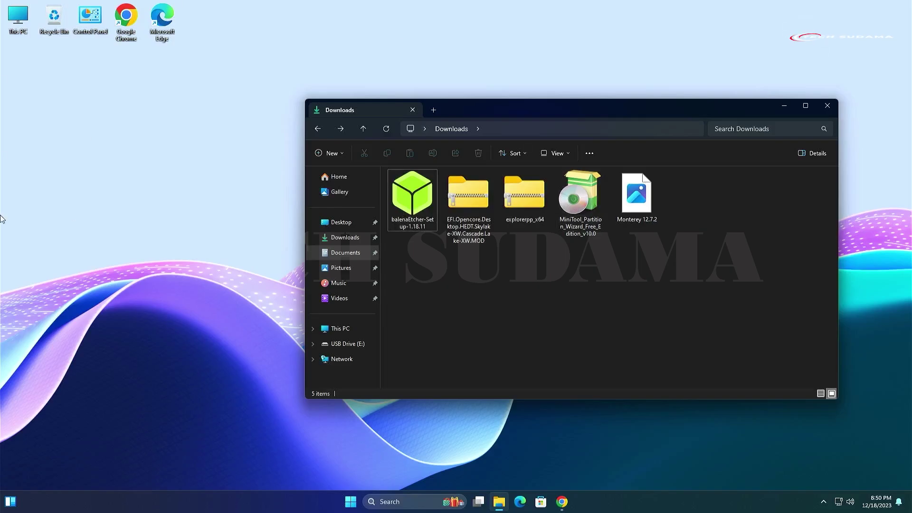
Delete the EFI and explorerpp zip archives, keeping their extracted folders in Downloads.
{"action": "left_click", "coordinate": [460, 191]}
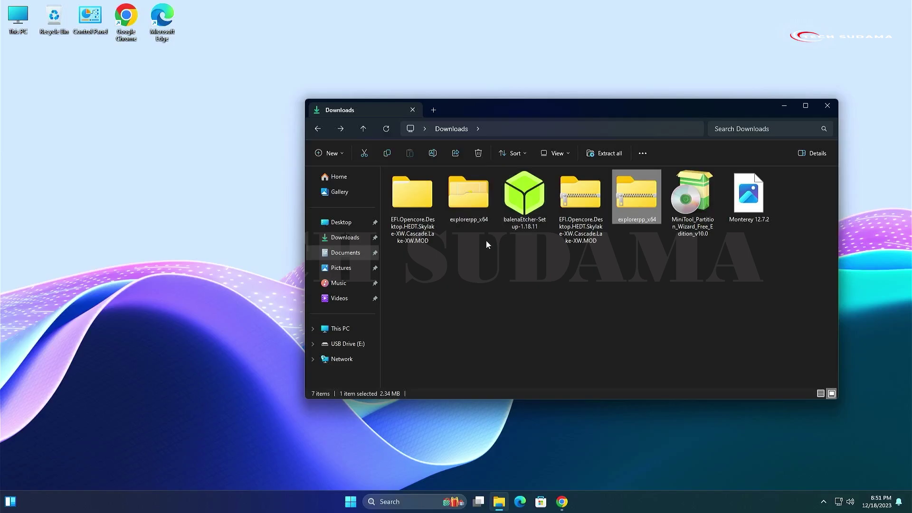
{"action": "left_click_drag", "start_coordinate": [487, 244], "coordinate": [416, 218]}
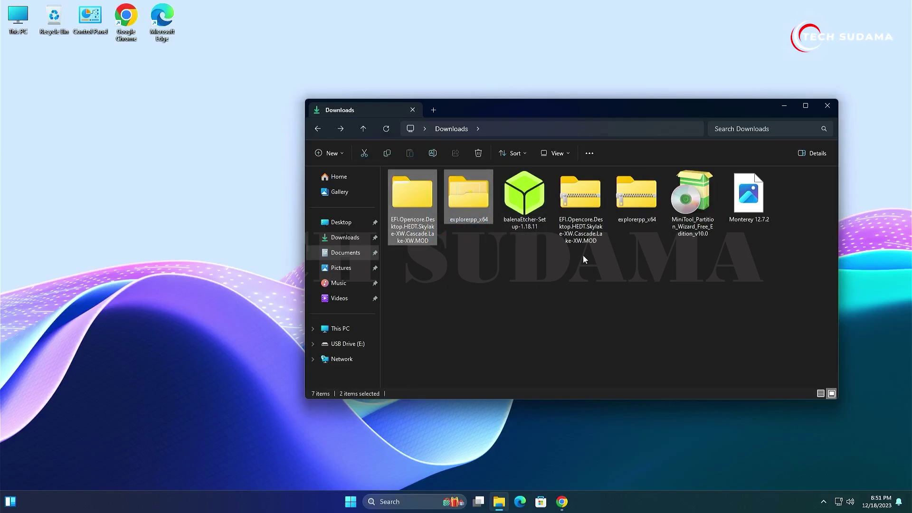
{"action": "left_click", "coordinate": [594, 211]}
{"action": "left_click", "coordinate": [634, 205], "text": "ctrl"}
{"action": "key", "text": "Delete"}
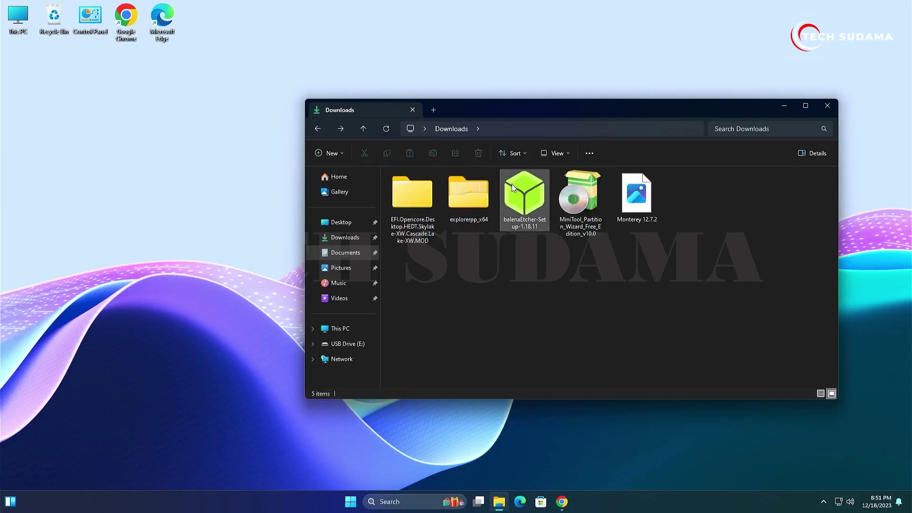
Install balenaEtcher, then MiniTool Partition Wizard Free with default location and desktop shortcut.
{"action": "double_click", "coordinate": [519, 192]}
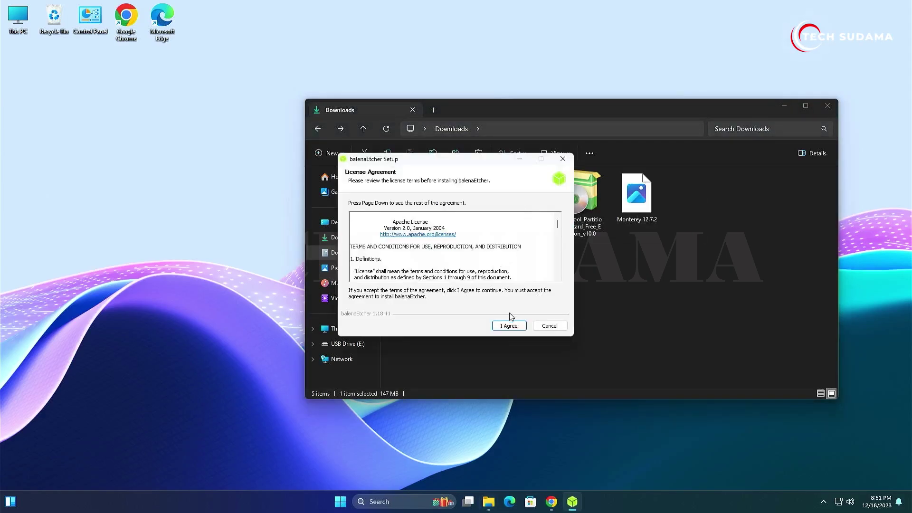
{"action": "left_click", "coordinate": [511, 326]}
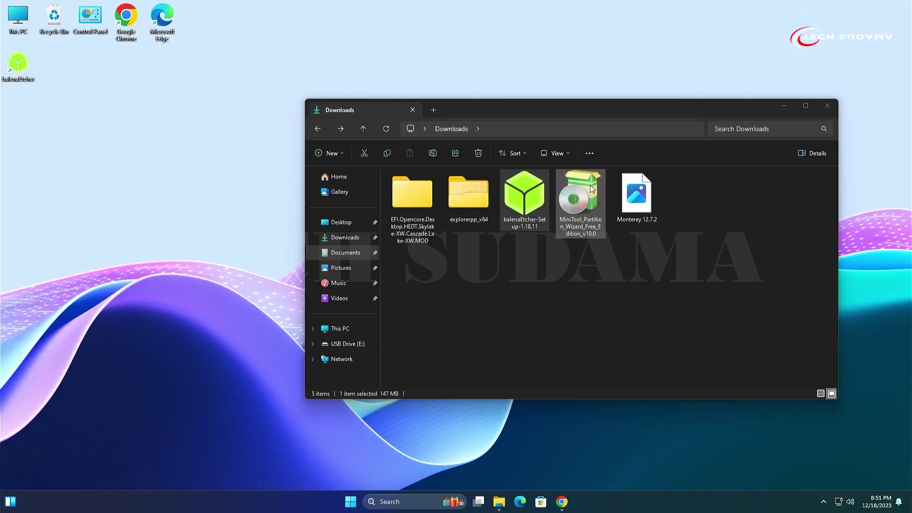
{"action": "double_click", "coordinate": [591, 188]}
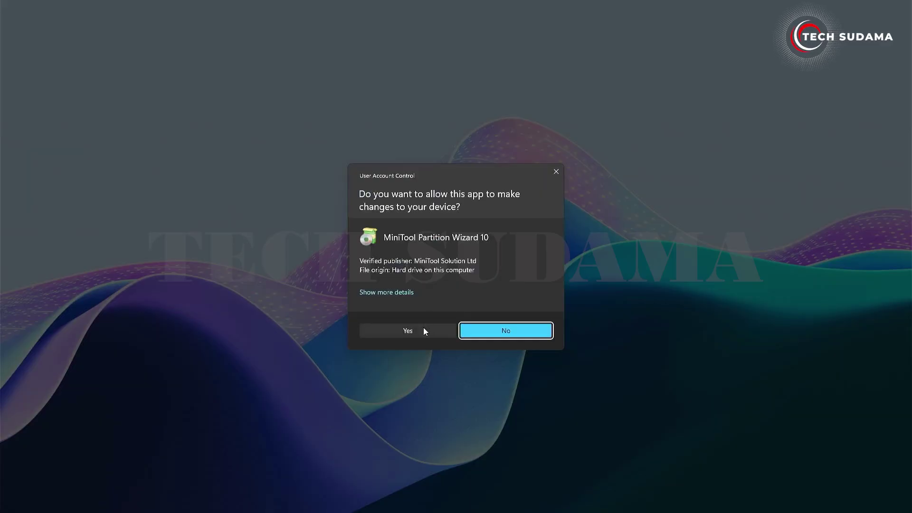
{"action": "left_click", "coordinate": [423, 327]}
{"action": "left_click", "coordinate": [360, 297]}
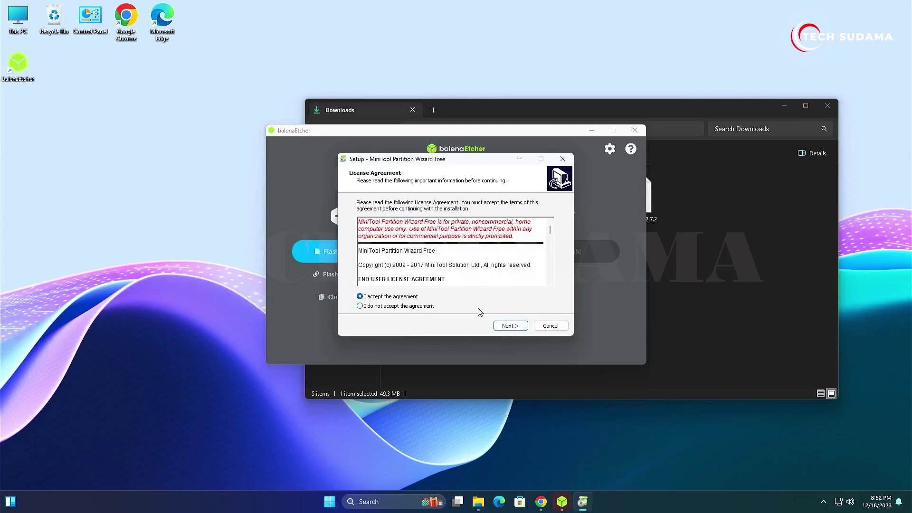
{"action": "left_click", "coordinate": [508, 326]}
{"action": "left_click", "coordinate": [518, 327]}
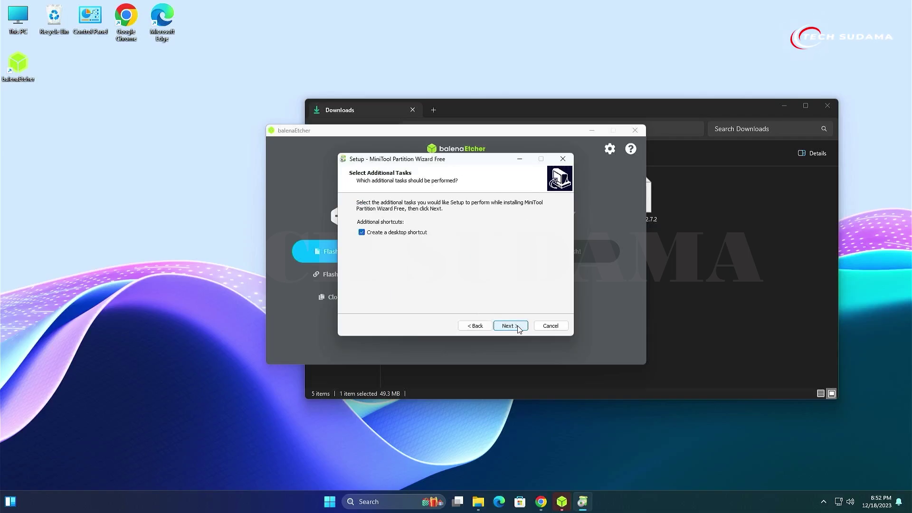
{"action": "left_click", "coordinate": [519, 327]}
{"action": "left_click", "coordinate": [518, 327]}
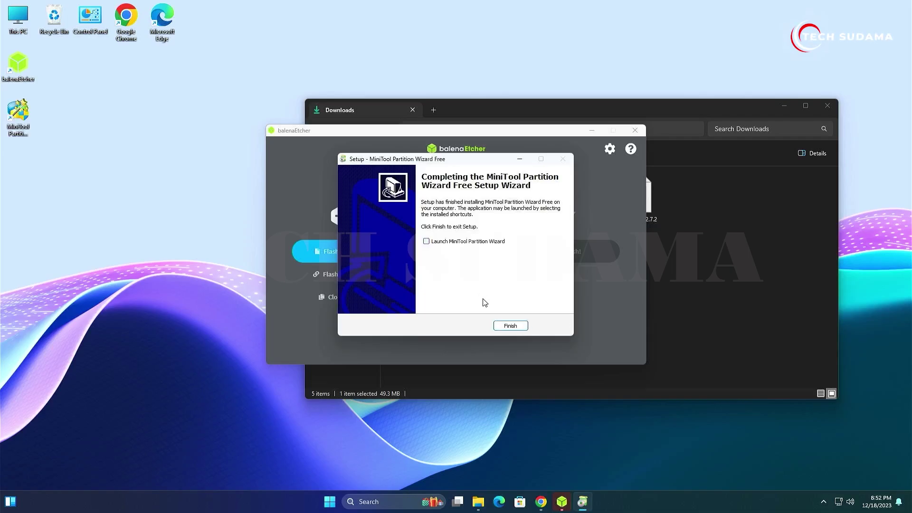
{"action": "left_click", "coordinate": [507, 327]}
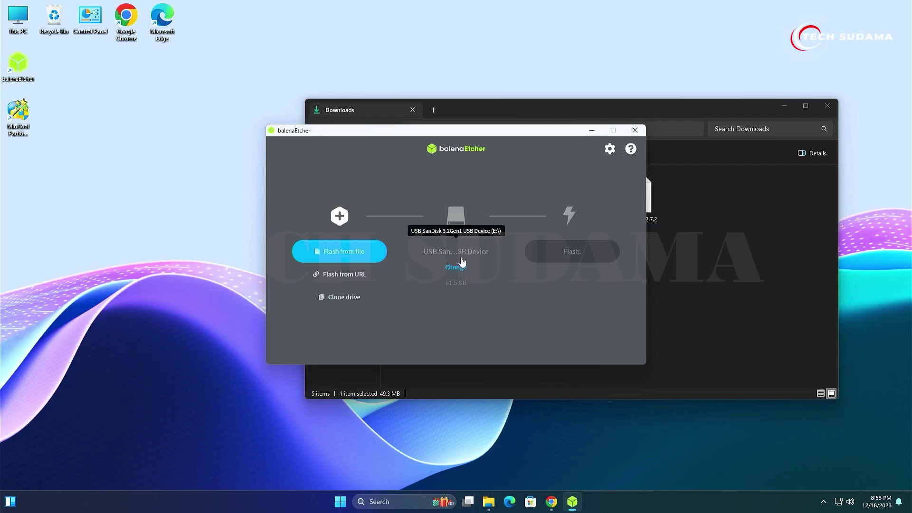
Flash the Monterey 12.7.2 image from Downloads to the USB SanDisk drive, then close Etcher.
{"action": "left_click", "coordinate": [342, 255]}
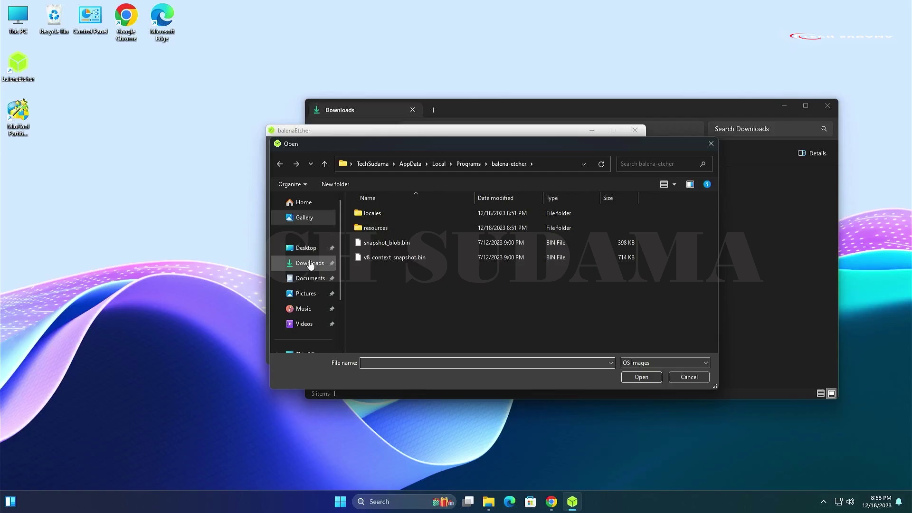
{"action": "left_click", "coordinate": [309, 264]}
{"action": "left_click", "coordinate": [375, 268]}
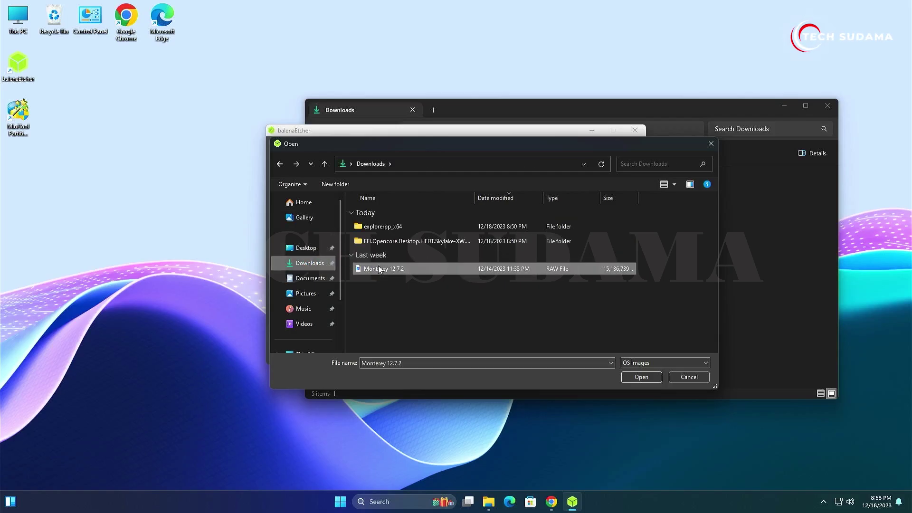
{"action": "left_click", "coordinate": [641, 377]}
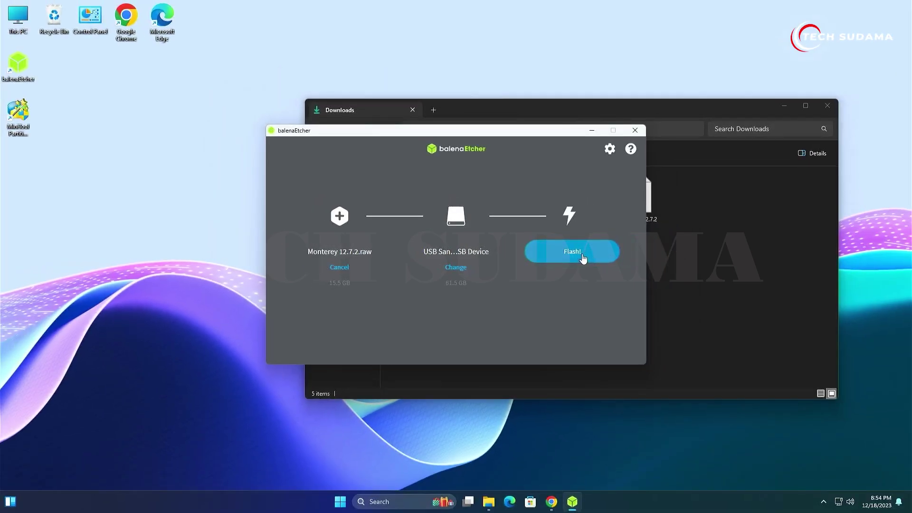
{"action": "left_click", "coordinate": [583, 258]}
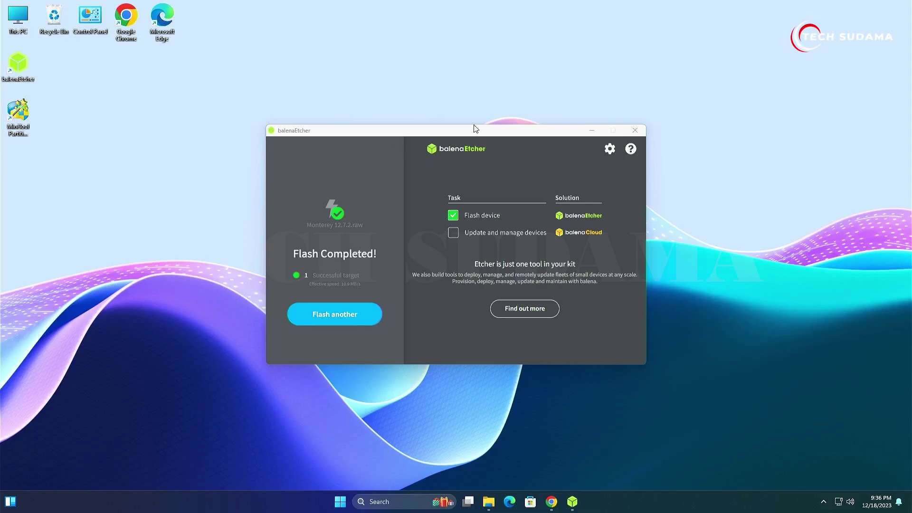
{"action": "left_click", "coordinate": [635, 130]}
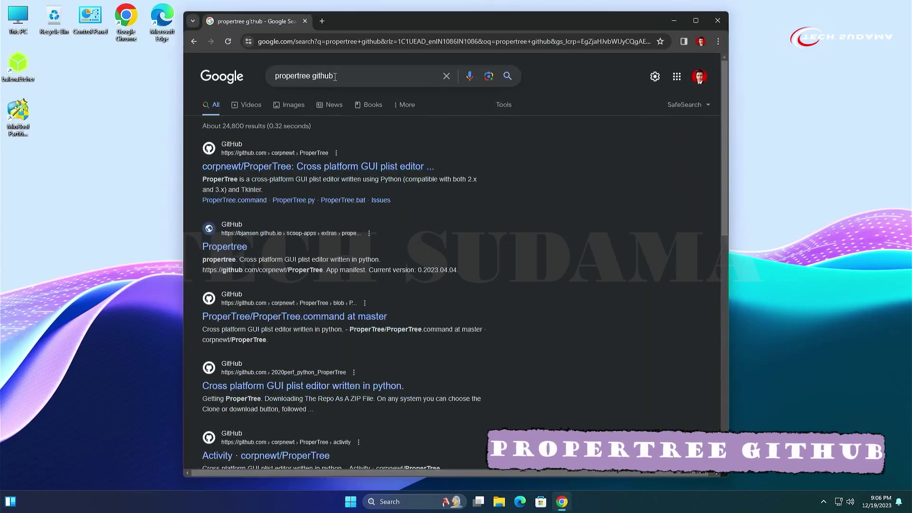
Download ProperTree-master.zip via the 'here' link on the ProperTree GitHub repository page.
{"action": "left_click", "coordinate": [283, 167]}
{"action": "scroll", "coordinate": [575, 300], "scroll_direction": "down", "scroll_amount": 2}
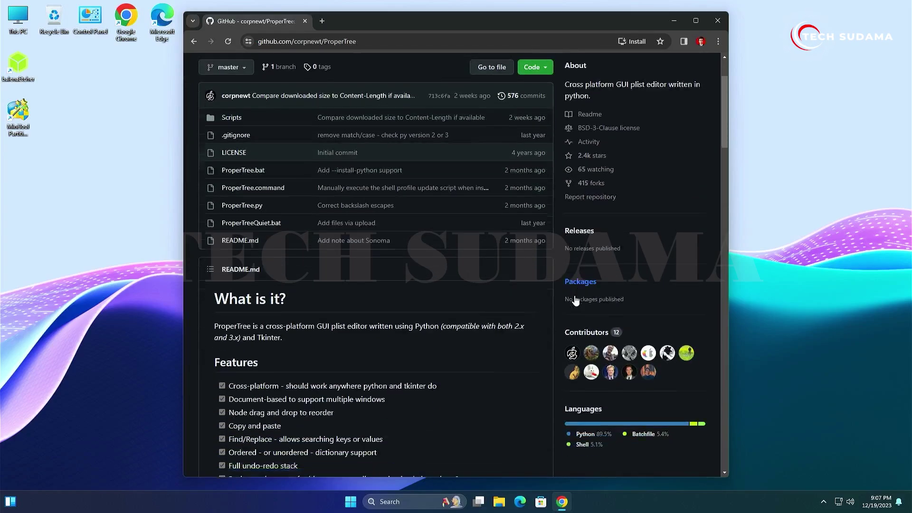
{"action": "scroll", "coordinate": [575, 300], "scroll_direction": "down", "scroll_amount": 7}
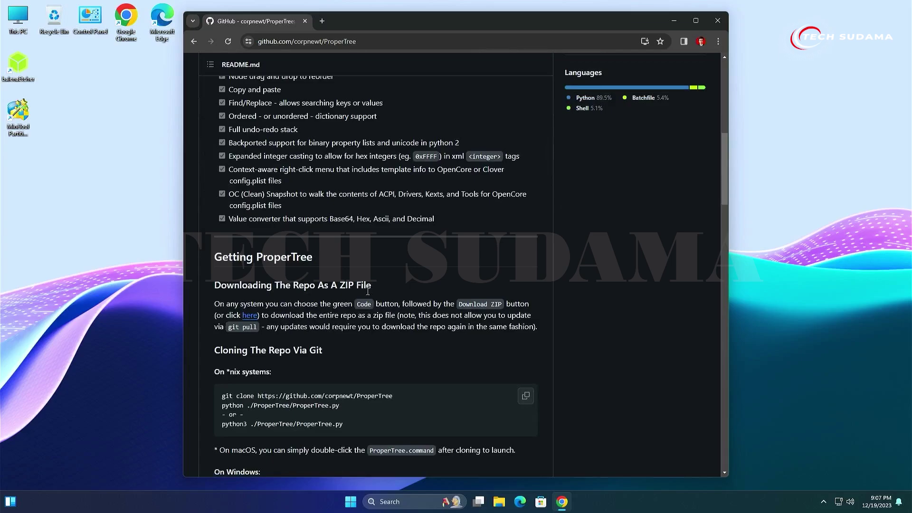
{"action": "scroll", "coordinate": [368, 291], "scroll_direction": "down", "scroll_amount": 2}
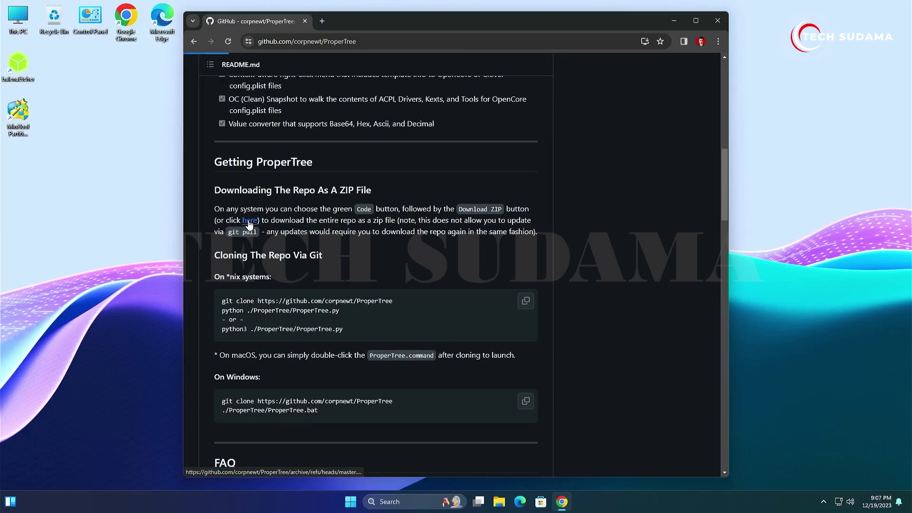
{"action": "left_click", "coordinate": [249, 222]}
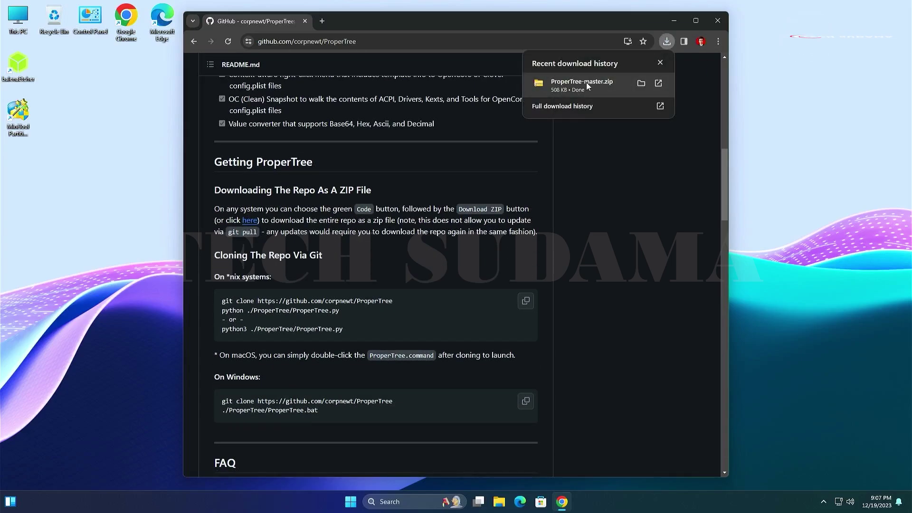
{"action": "key", "text": "super+d"}
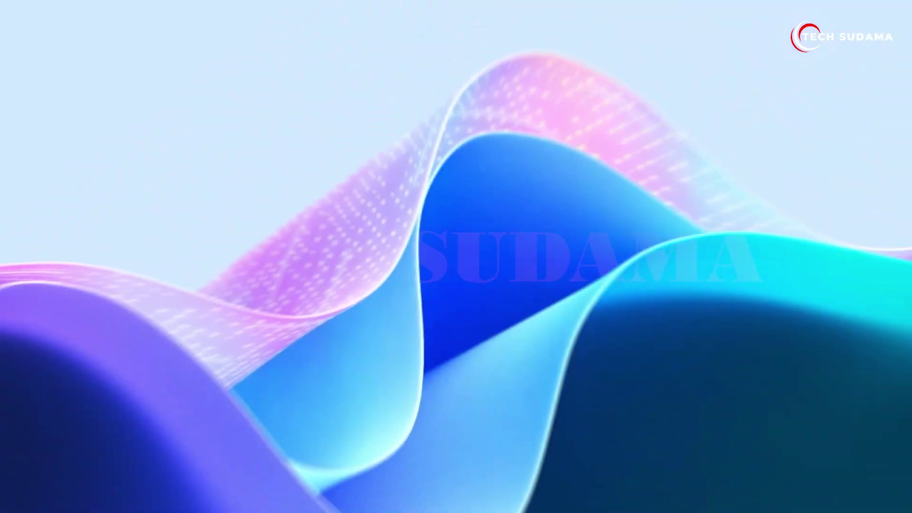
Open the inner ProperTree-master folder from the extracted archive in Downloads.
{"action": "key", "text": "super+e"}
{"action": "left_click", "coordinate": [351, 243]}
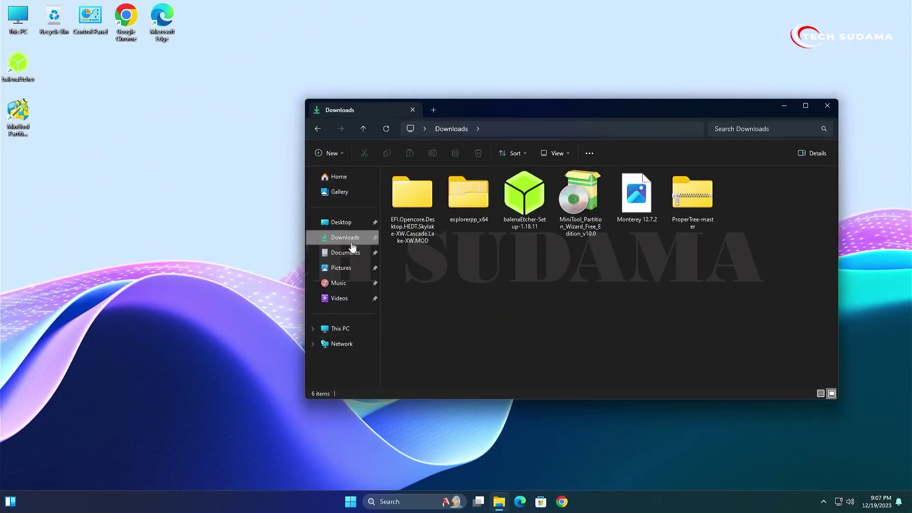
{"action": "left_click", "coordinate": [691, 194]}
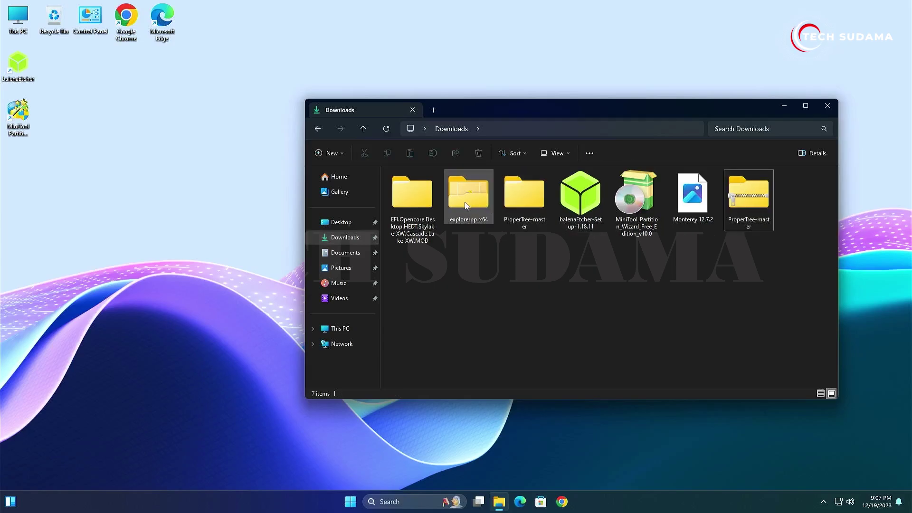
{"action": "double_click", "coordinate": [519, 199]}
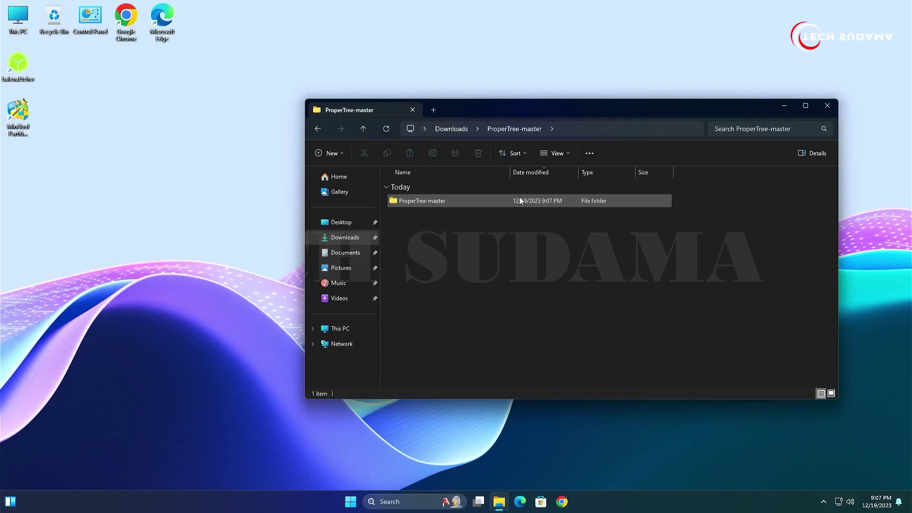
{"action": "double_click", "coordinate": [433, 200]}
Launch ProperTree.bat, allowing it through SmartScreen with More info and Run anyway.
{"action": "left_click", "coordinate": [414, 232]}
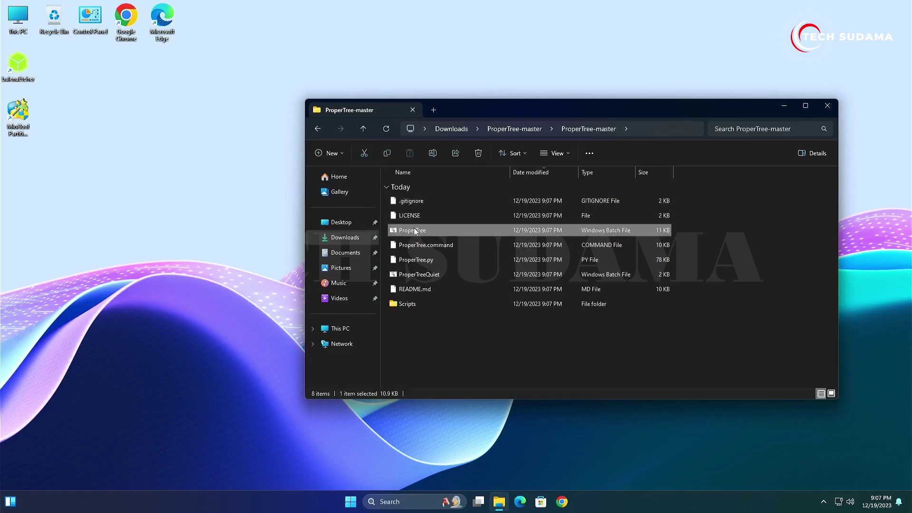
{"action": "double_click", "coordinate": [414, 230]}
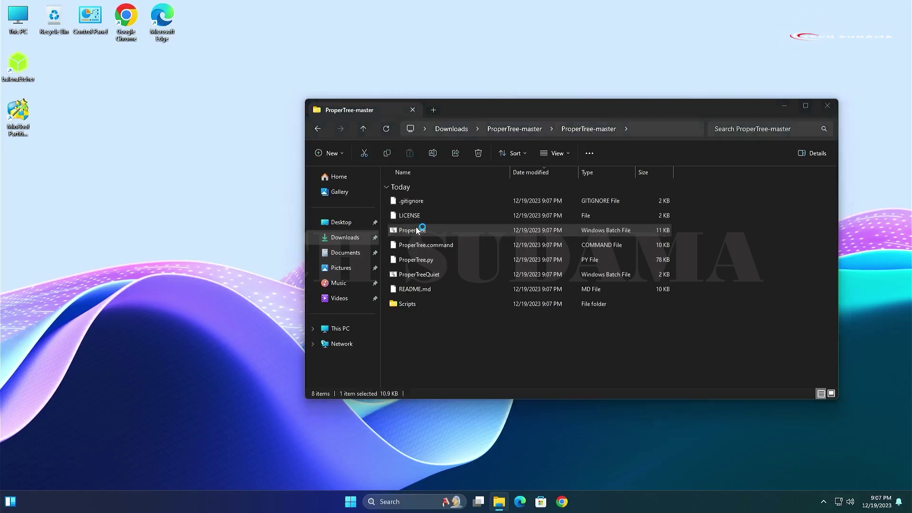
{"action": "left_click", "coordinate": [360, 181]}
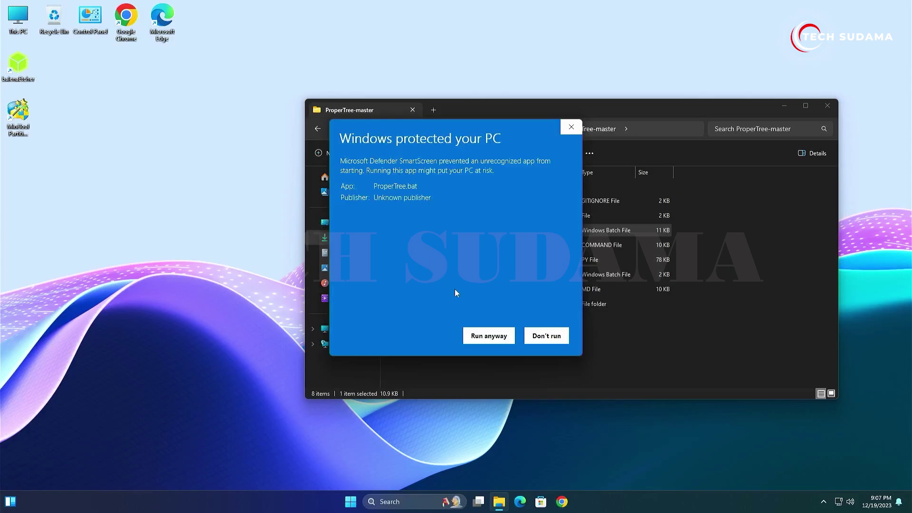
{"action": "left_click", "coordinate": [490, 336]}
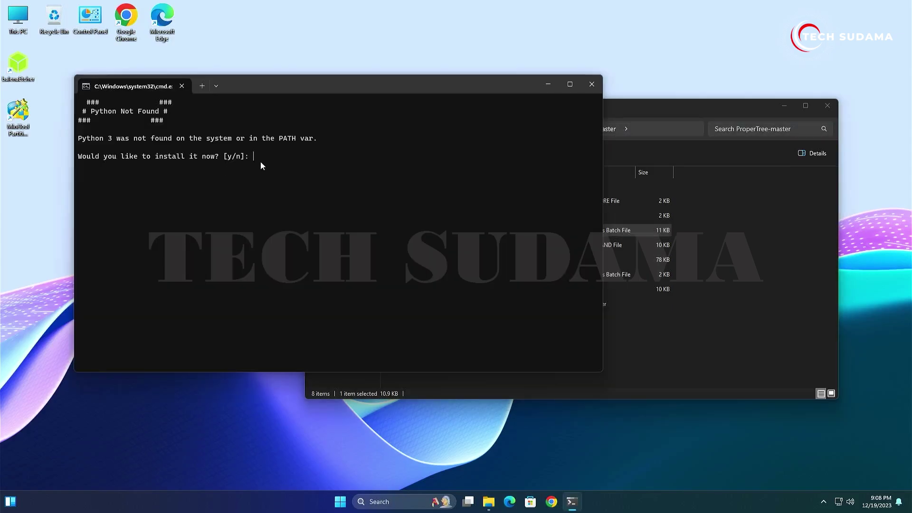
Answer 'y' to the Python install prompt so Python 3.12.1 installs.
{"action": "type", "text": "y"}
{"action": "key", "text": "Return"}
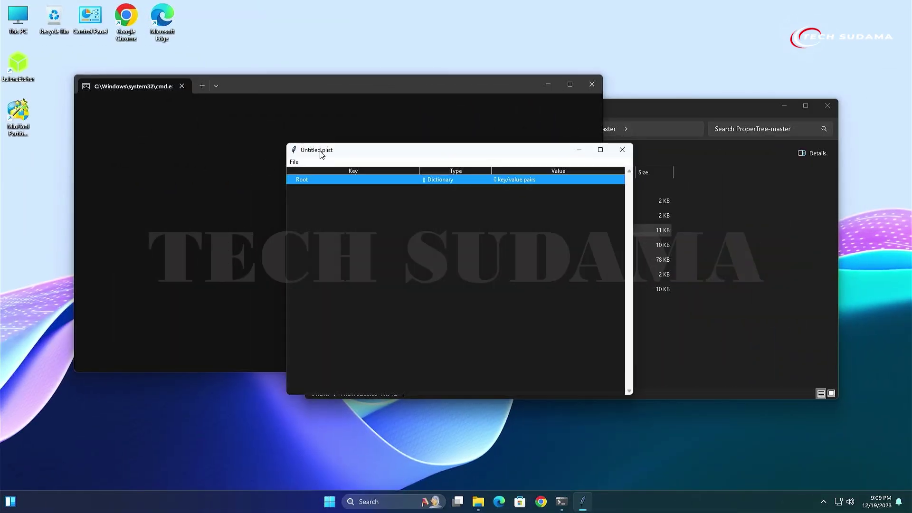
Open Downloads > EFI OpenCore > EFI > OC > config.plist in ProperTree and maximize the window.
{"action": "left_click", "coordinate": [294, 163]}
{"action": "left_click", "coordinate": [300, 179]}
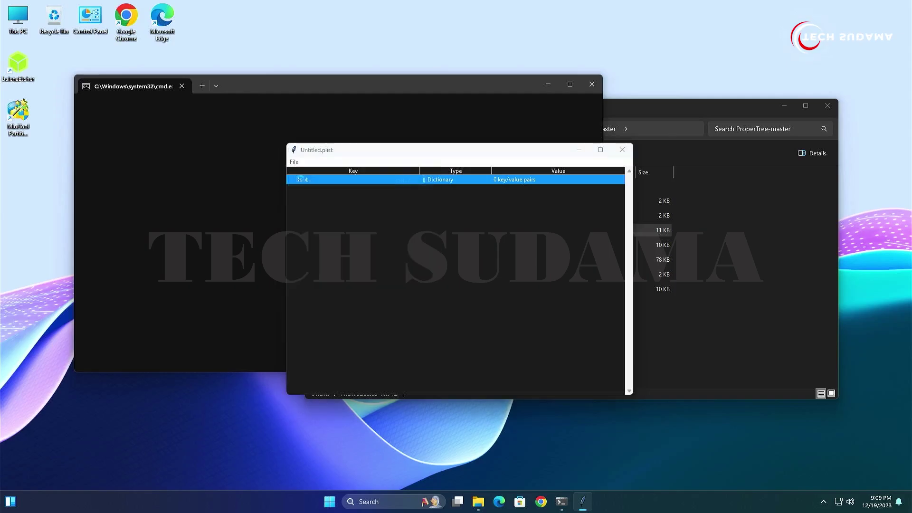
{"action": "left_click", "coordinate": [159, 253]}
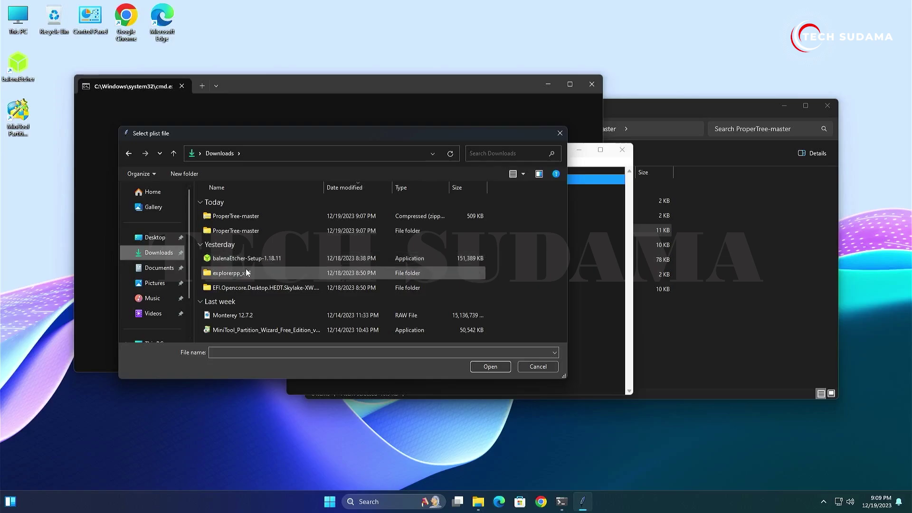
{"action": "double_click", "coordinate": [241, 289]}
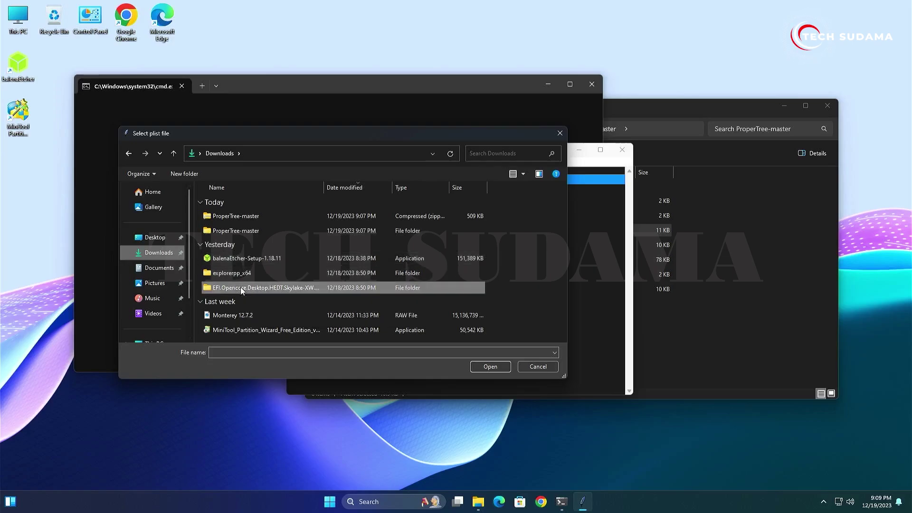
{"action": "double_click", "coordinate": [220, 230]}
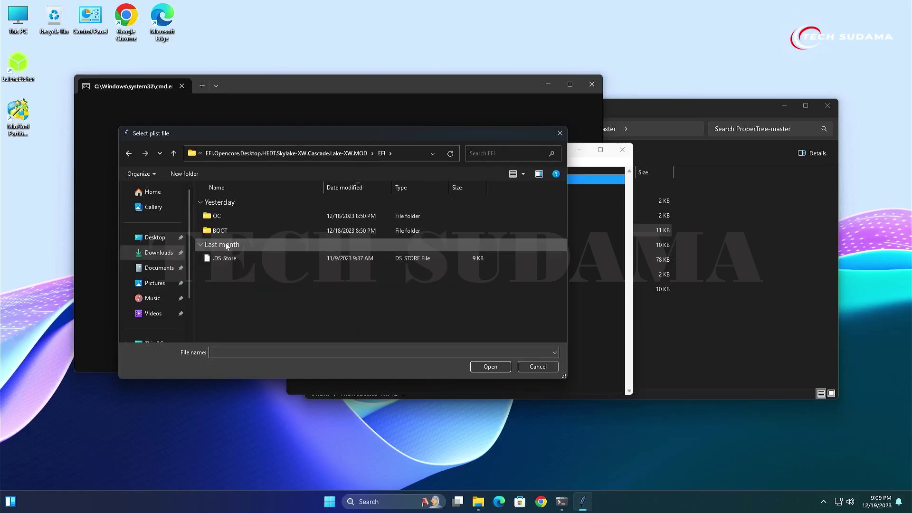
{"action": "double_click", "coordinate": [226, 216]}
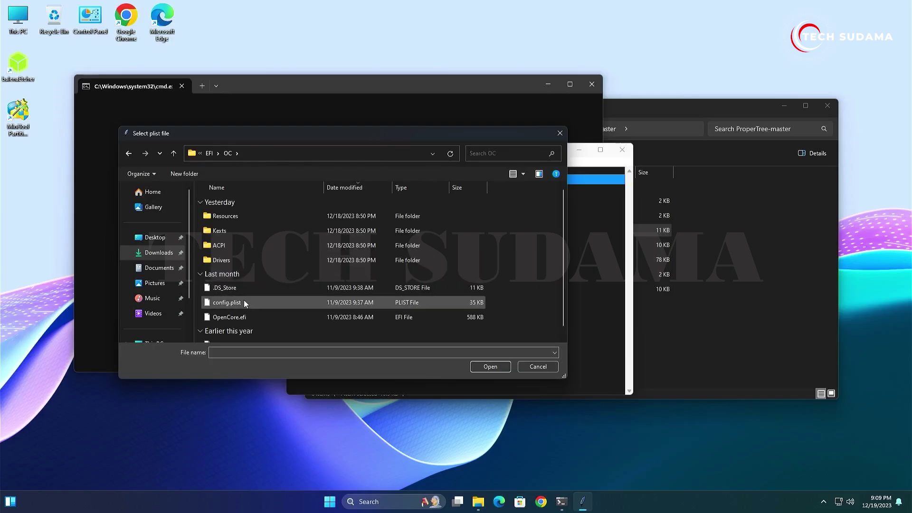
{"action": "left_click", "coordinate": [235, 302]}
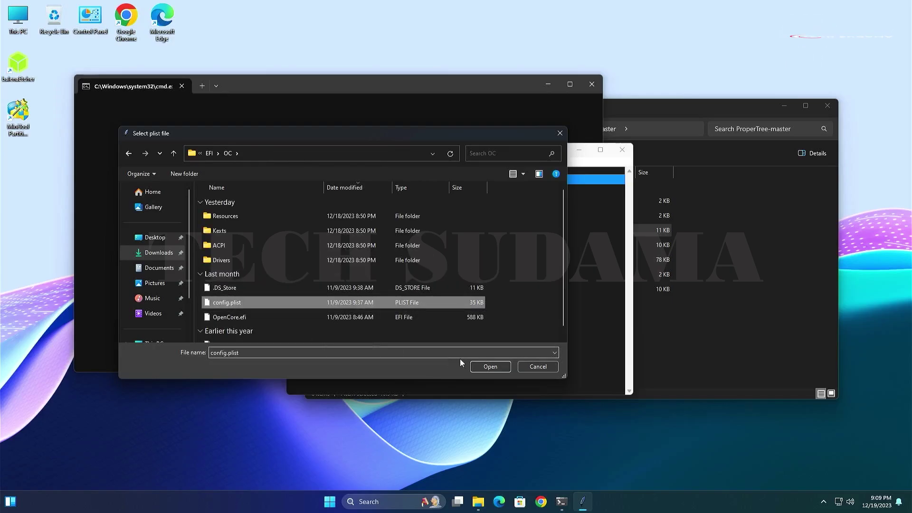
{"action": "left_click", "coordinate": [489, 368]}
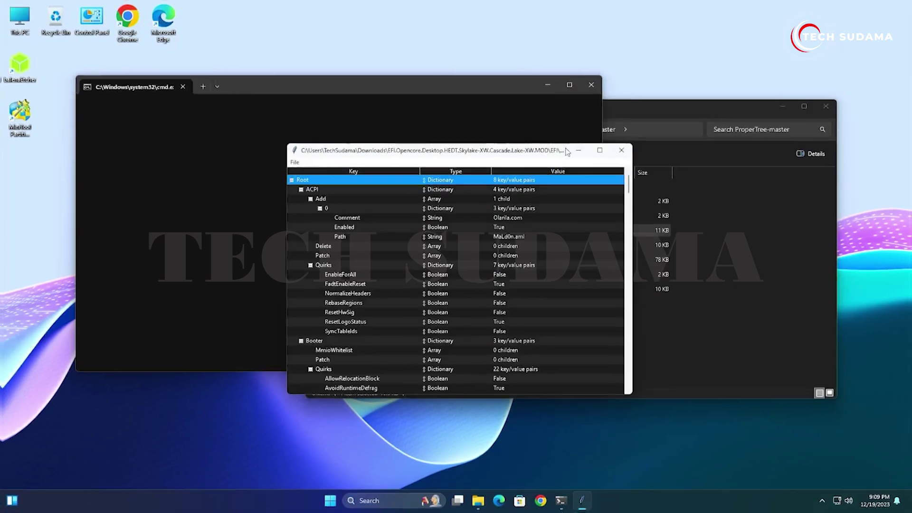
{"action": "left_click", "coordinate": [597, 153]}
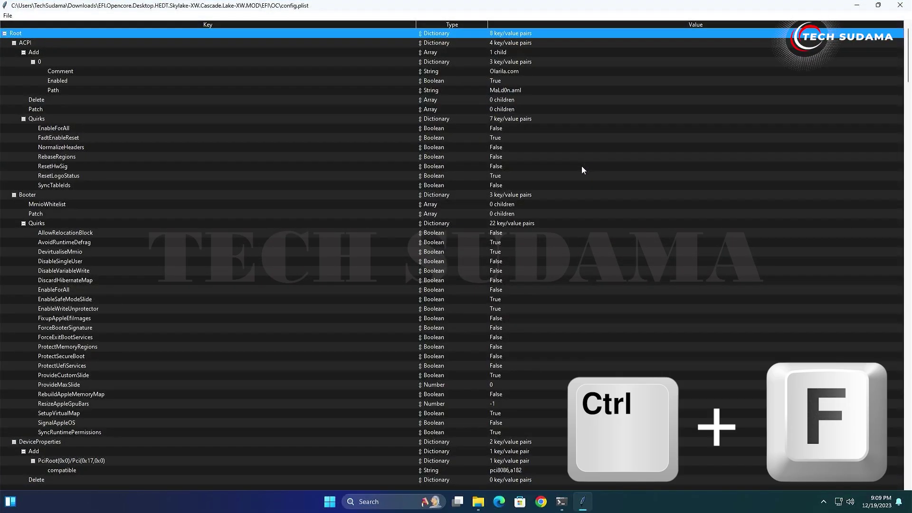
Find the NVRAM section and append -igfxvesa to the boot-args value in config.plist.
{"action": "key", "text": "ctrl+f"}
{"action": "type", "text": "NVRAM"}
{"action": "key", "text": "Return"}
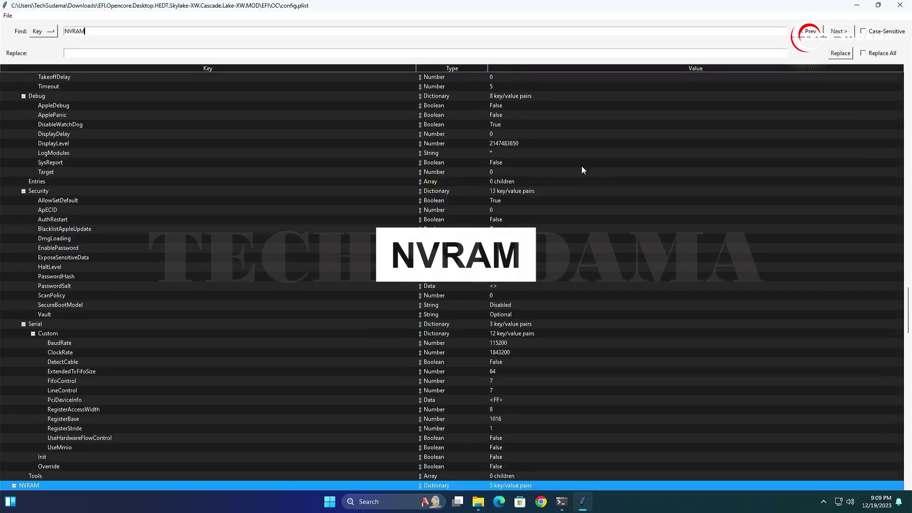
{"action": "scroll", "coordinate": [365, 332], "scroll_direction": "down", "scroll_amount": 2}
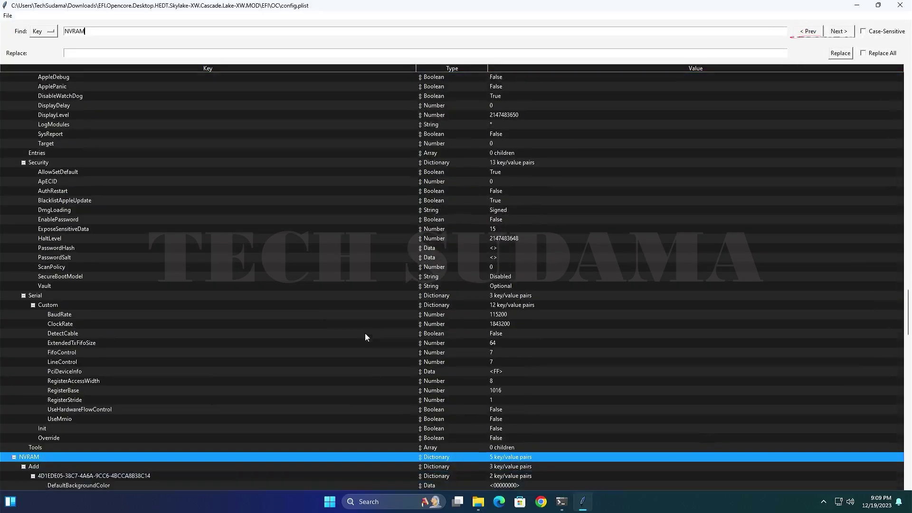
{"action": "scroll", "coordinate": [458, 315], "scroll_direction": "down", "scroll_amount": 7}
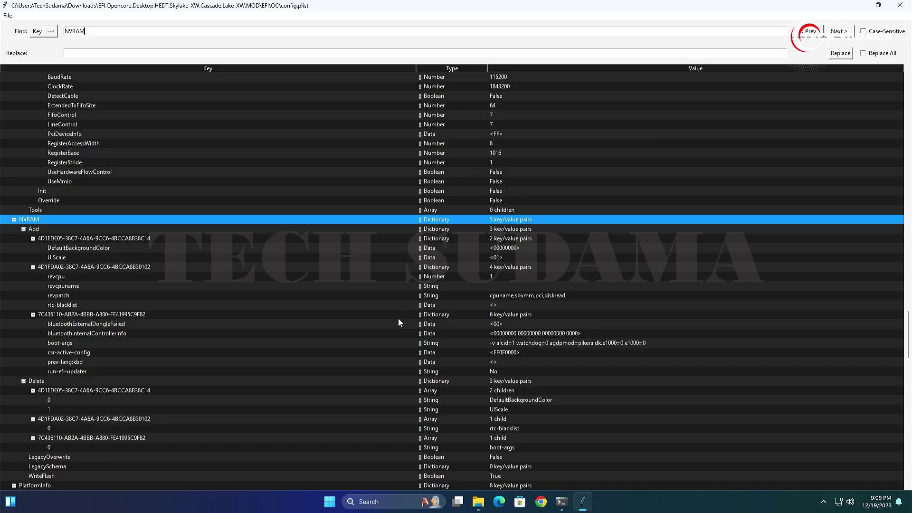
{"action": "scroll", "coordinate": [398, 321], "scroll_direction": "down", "scroll_amount": 2}
{"action": "left_click", "coordinate": [36, 309]}
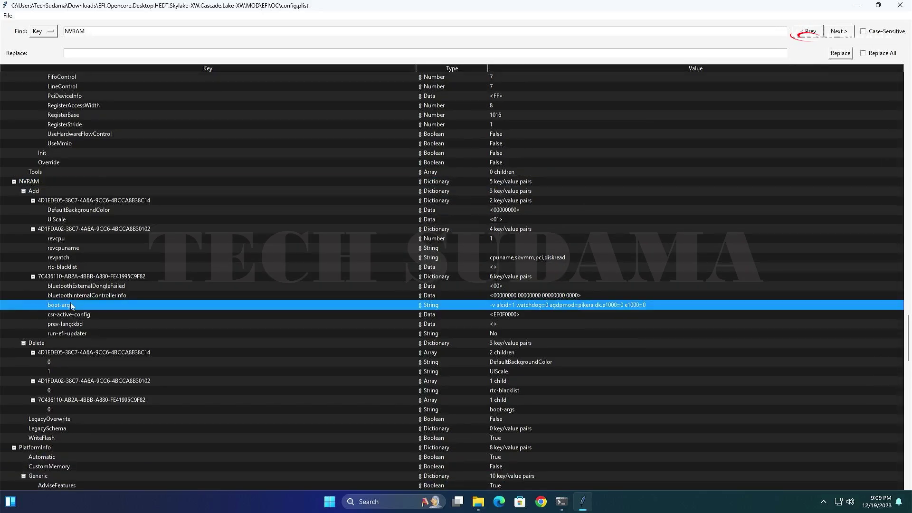
{"action": "double_click", "coordinate": [648, 304]}
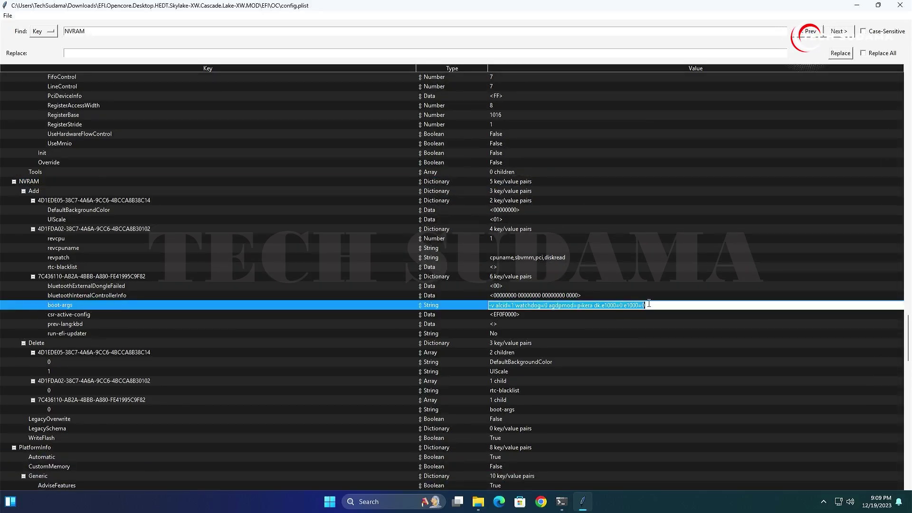
{"action": "type", "text": "-igfxvesa"}
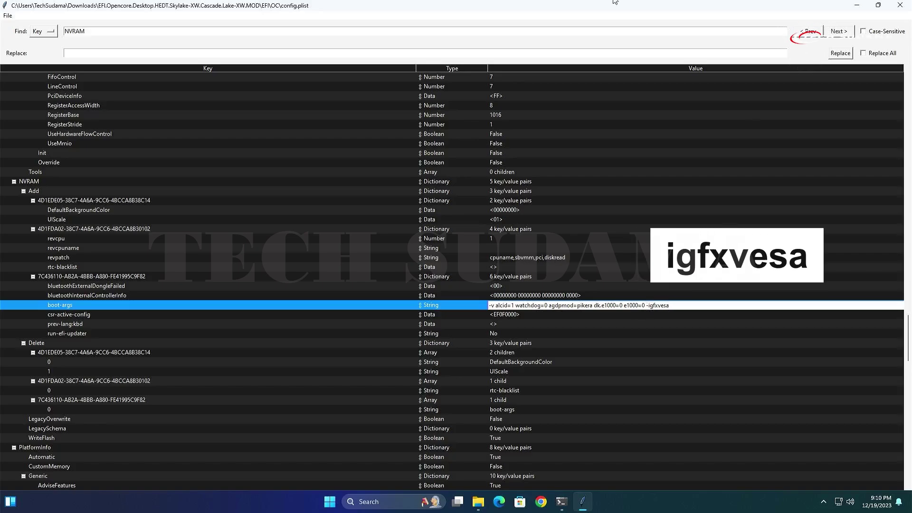
Save config.plist and close ProperTree.
{"action": "left_click", "coordinate": [7, 15]}
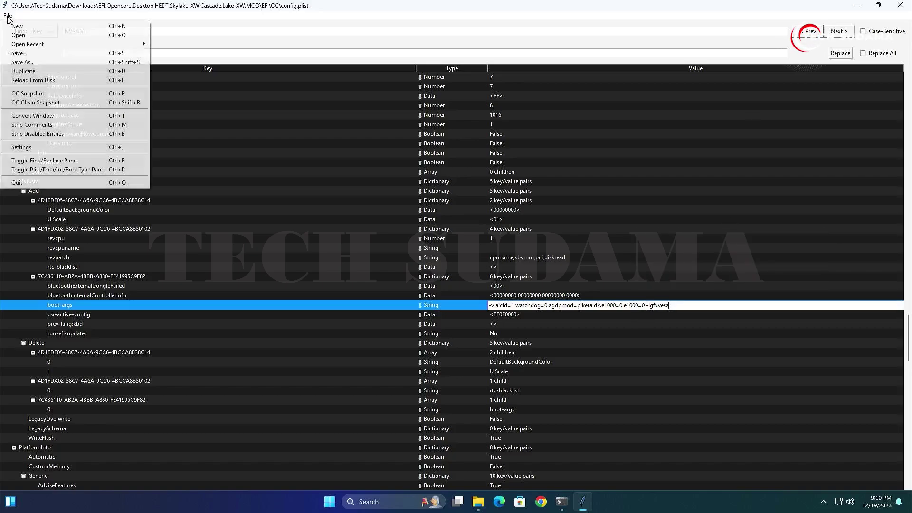
{"action": "left_click", "coordinate": [15, 53]}
{"action": "left_click", "coordinate": [900, 6]}
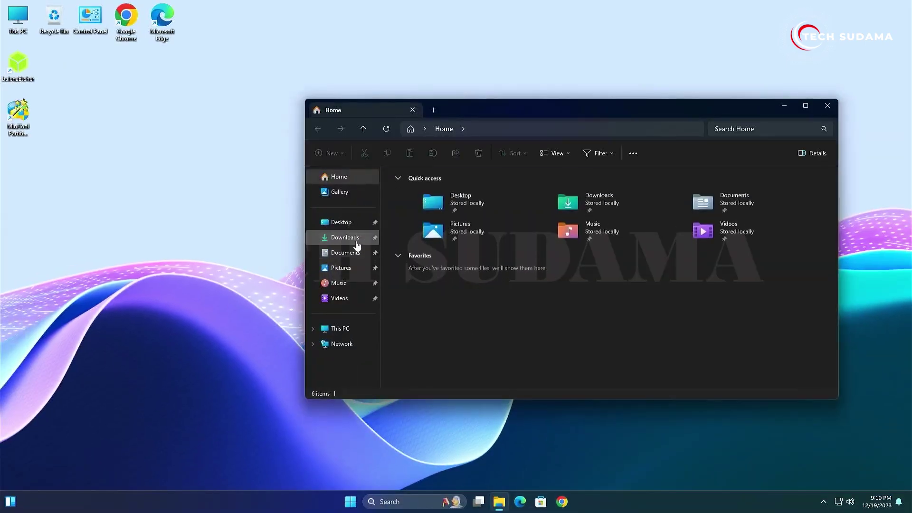
Run Explorer++ as administrator from the Downloads explorerpp_x64 folder, then close the window.
{"action": "left_click", "coordinate": [357, 242]}
{"action": "double_click", "coordinate": [472, 199]}
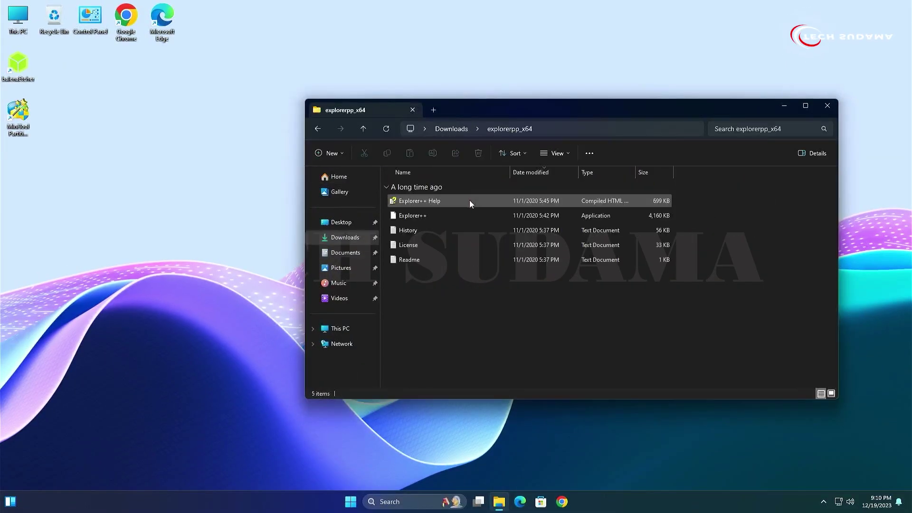
{"action": "left_click", "coordinate": [419, 213]}
{"action": "right_click", "coordinate": [420, 213]}
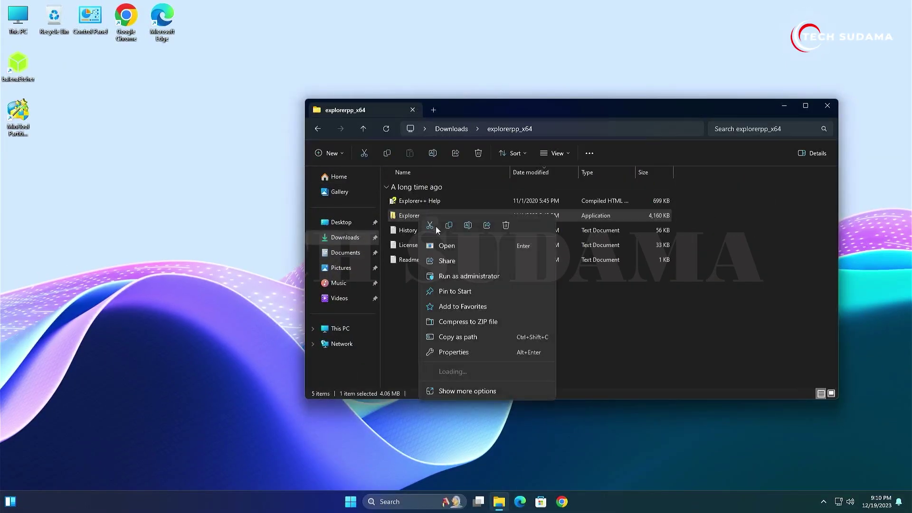
{"action": "left_click", "coordinate": [458, 276]}
{"action": "left_click", "coordinate": [411, 334]}
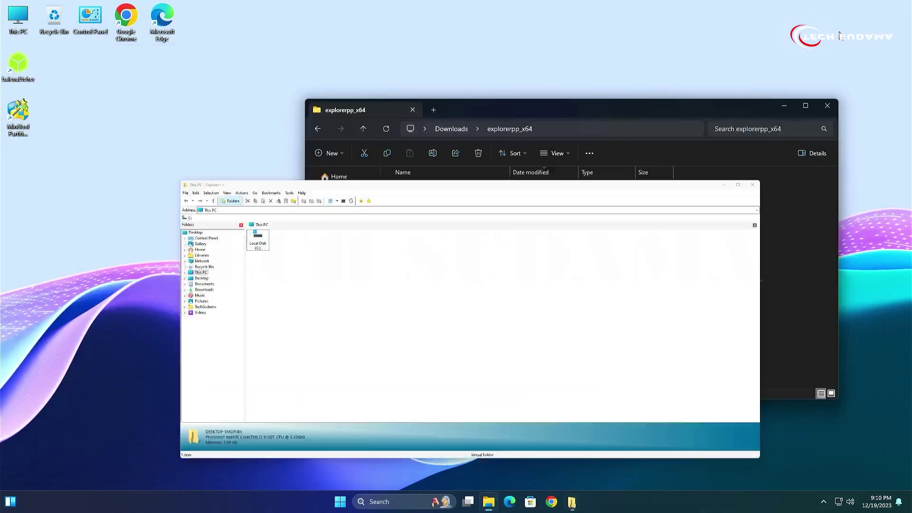
{"action": "key", "text": "alt+F4"}
Launch MiniTool Partition Wizard from the desktop shortcut with administrator approval.
{"action": "double_click", "coordinate": [17, 113]}
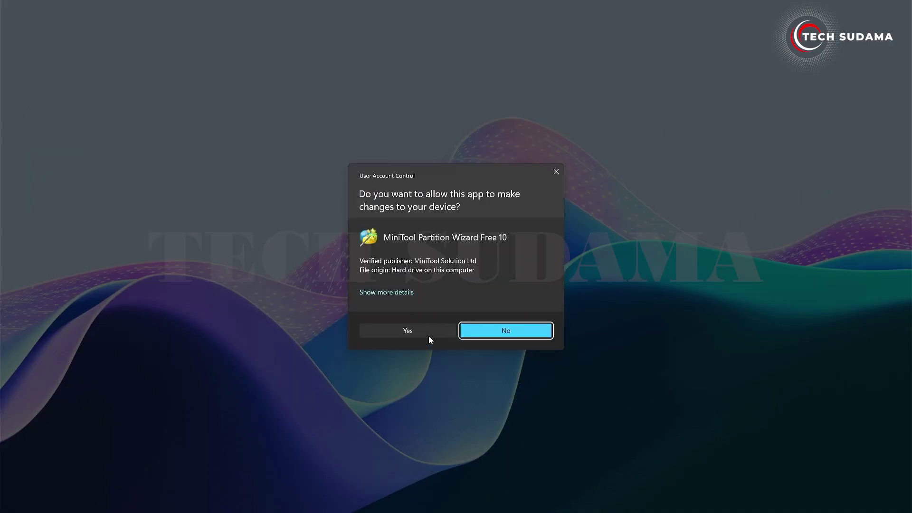
{"action": "left_click", "coordinate": [420, 335]}
{"action": "left_click", "coordinate": [490, 159]}
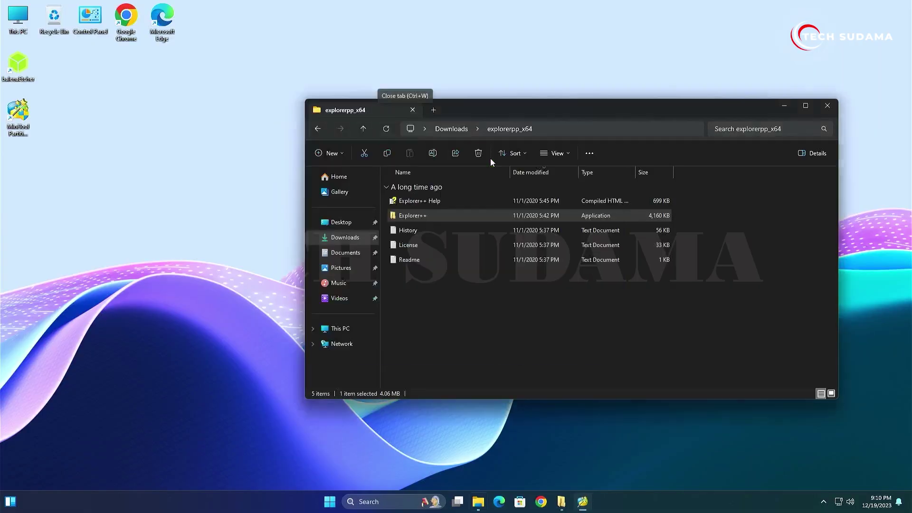
Give Disk 2's EFI partition the drive letter D: via Change Letter.
{"action": "left_click", "coordinate": [474, 240]}
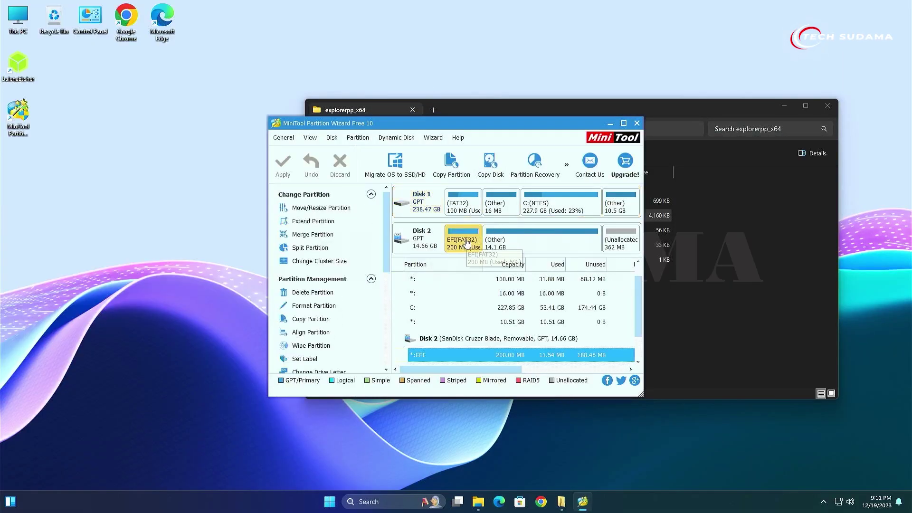
{"action": "right_click", "coordinate": [465, 239]}
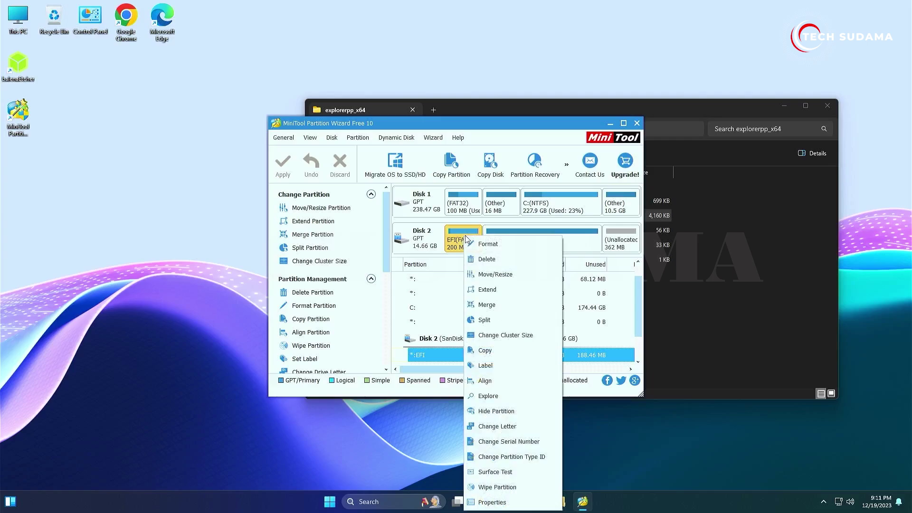
{"action": "left_click", "coordinate": [488, 426]}
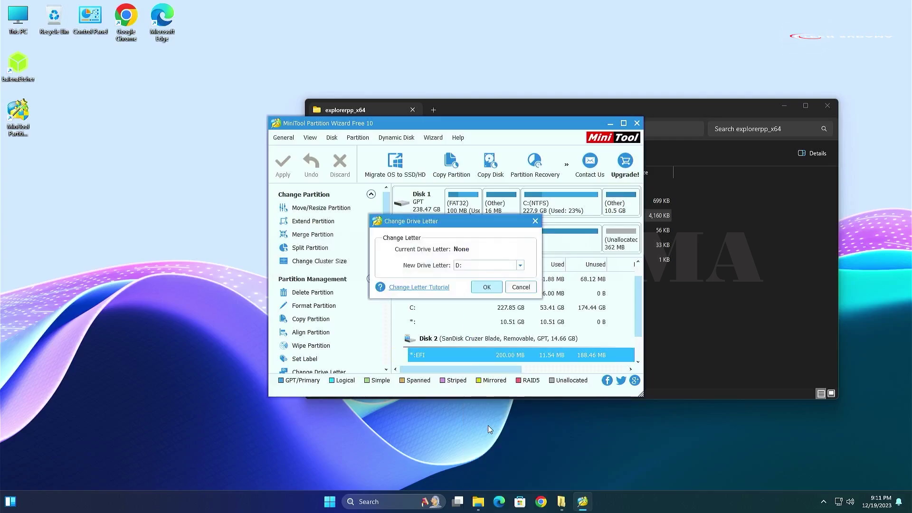
{"action": "left_click", "coordinate": [519, 287]}
{"action": "right_click", "coordinate": [463, 239]}
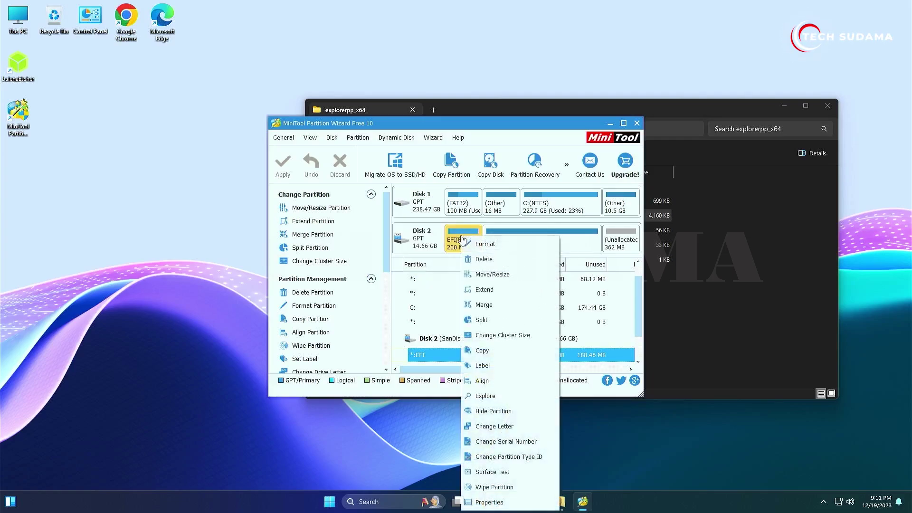
{"action": "left_click", "coordinate": [497, 426]}
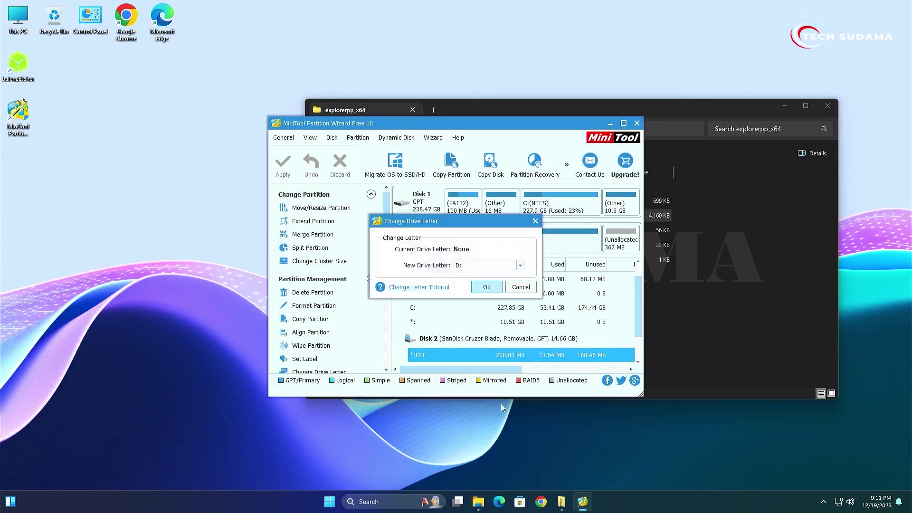
{"action": "left_click", "coordinate": [488, 287]}
Apply the pending drive letter change and confirm it completed.
{"action": "left_click", "coordinate": [283, 168]}
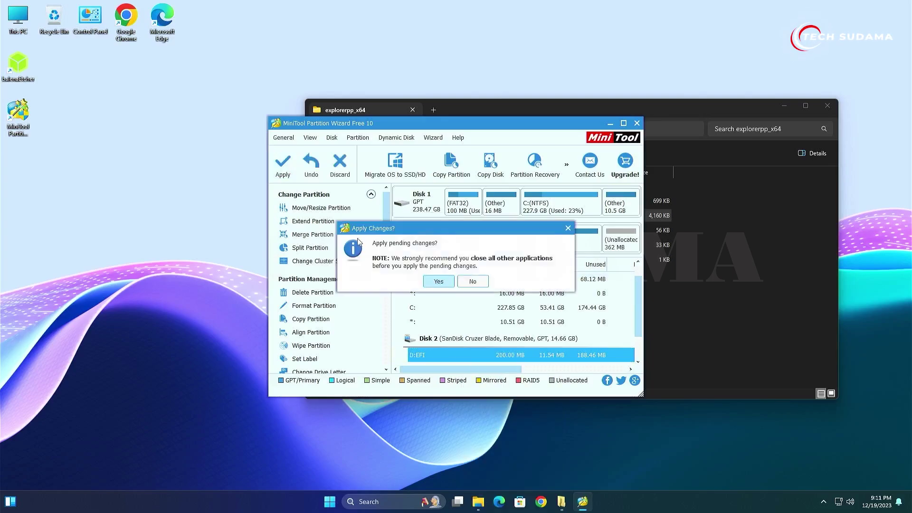
{"action": "left_click", "coordinate": [433, 281]}
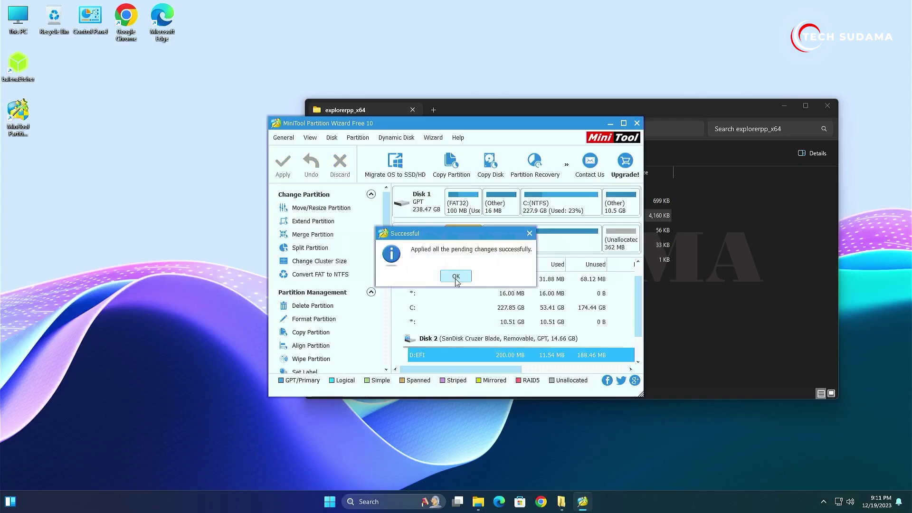
{"action": "left_click", "coordinate": [454, 281]}
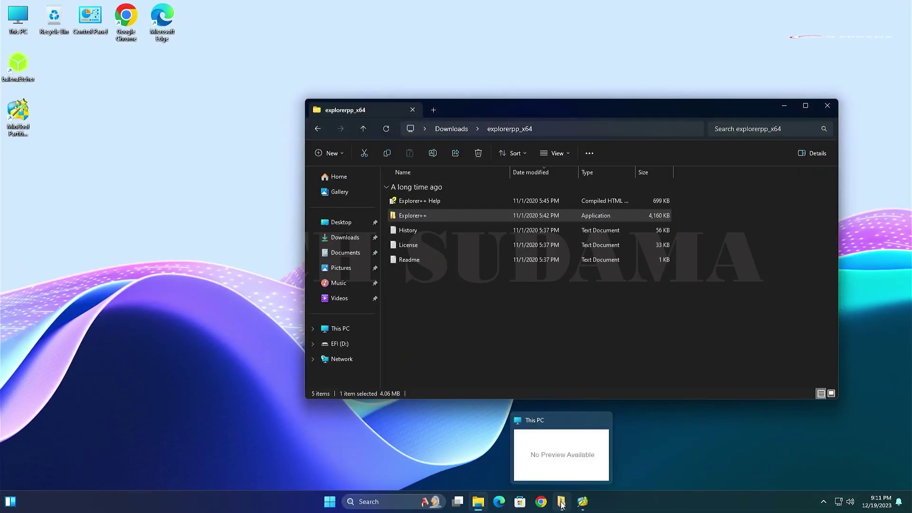
Copy the _MACOSX and EFI folders from the Downloads EFI.Opencore folder in Explorer++.
{"action": "left_click", "coordinate": [561, 500]}
{"action": "left_click", "coordinate": [56, 190]}
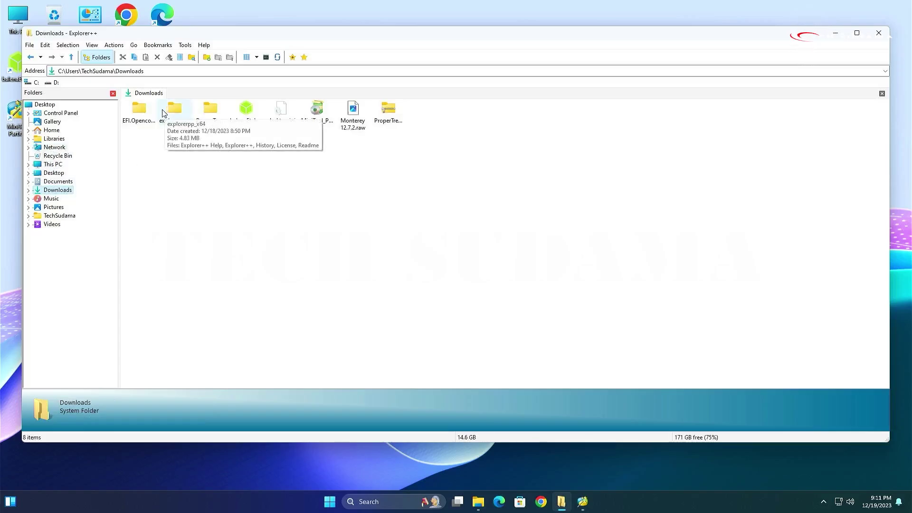
{"action": "double_click", "coordinate": [144, 112]}
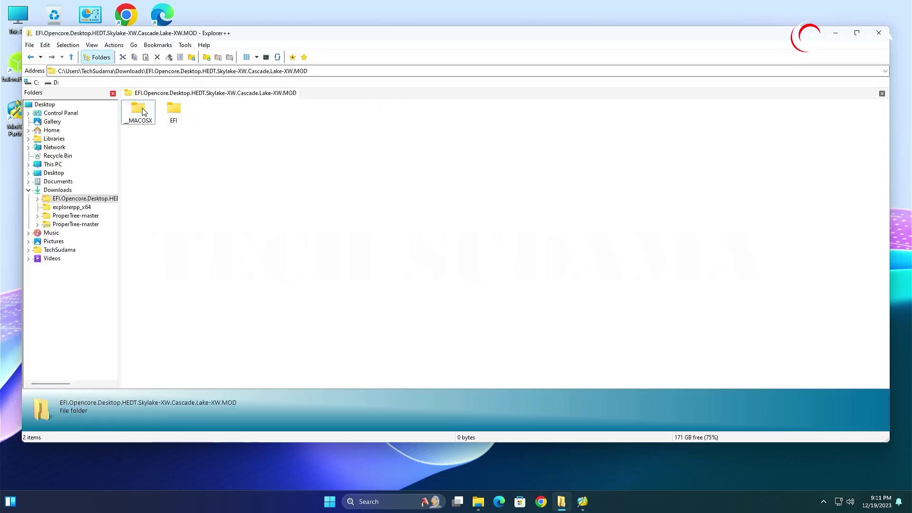
{"action": "key", "text": "ctrl+a"}
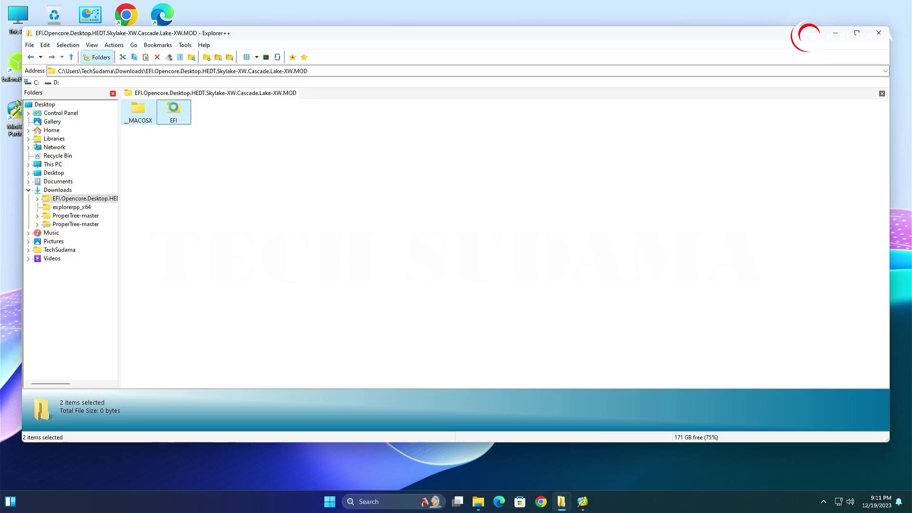
{"action": "right_click", "coordinate": [174, 109]}
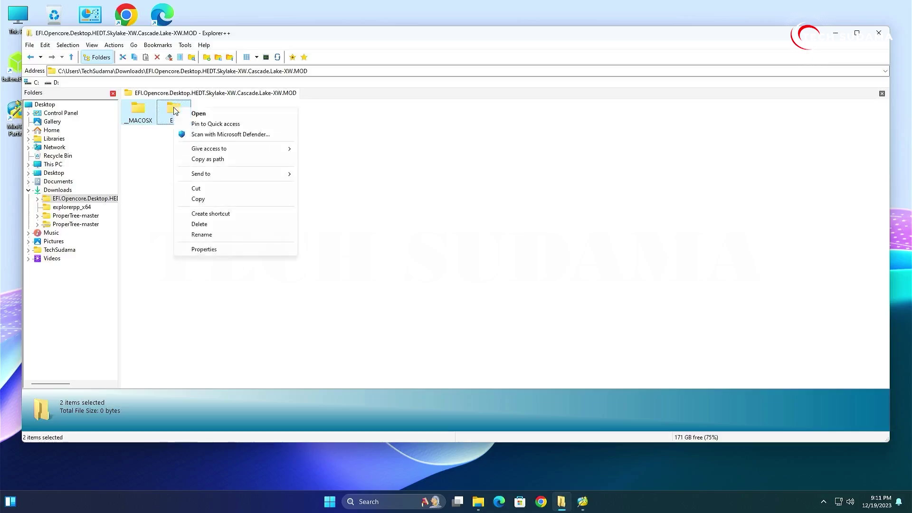
{"action": "left_click", "coordinate": [208, 199]}
Paste the folders onto EFI (D:), replacing the existing files.
{"action": "left_click", "coordinate": [52, 164]}
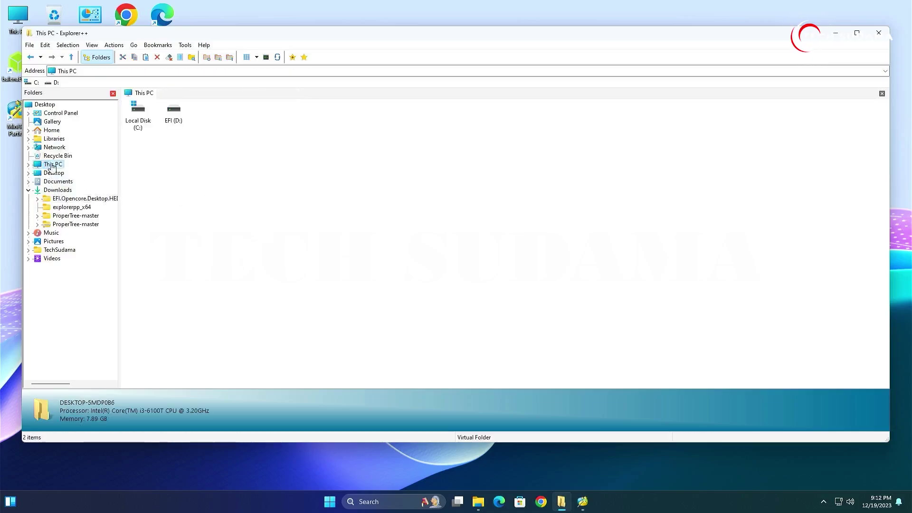
{"action": "double_click", "coordinate": [174, 113]}
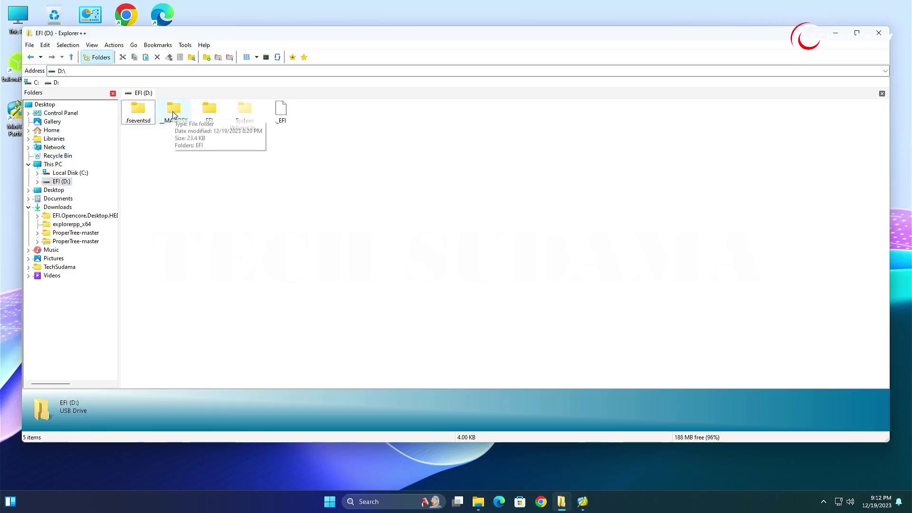
{"action": "right_click", "coordinate": [179, 171]}
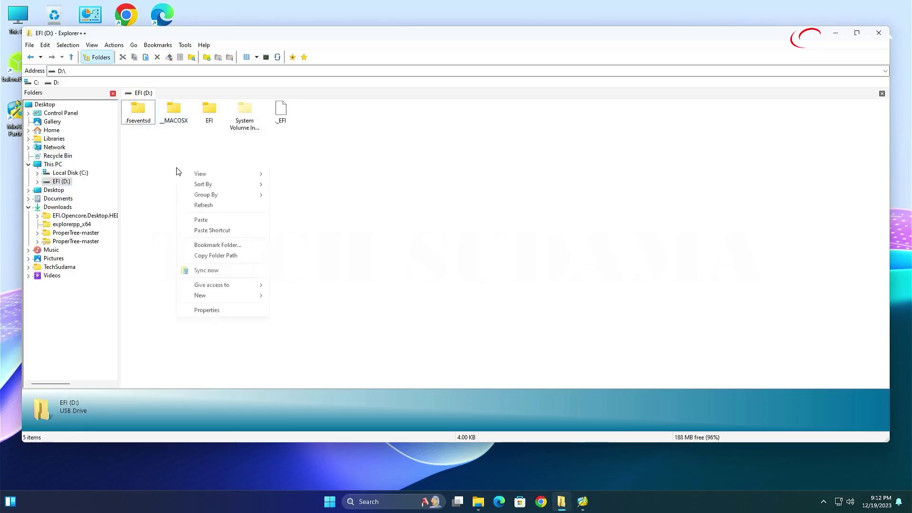
{"action": "left_click", "coordinate": [206, 215]}
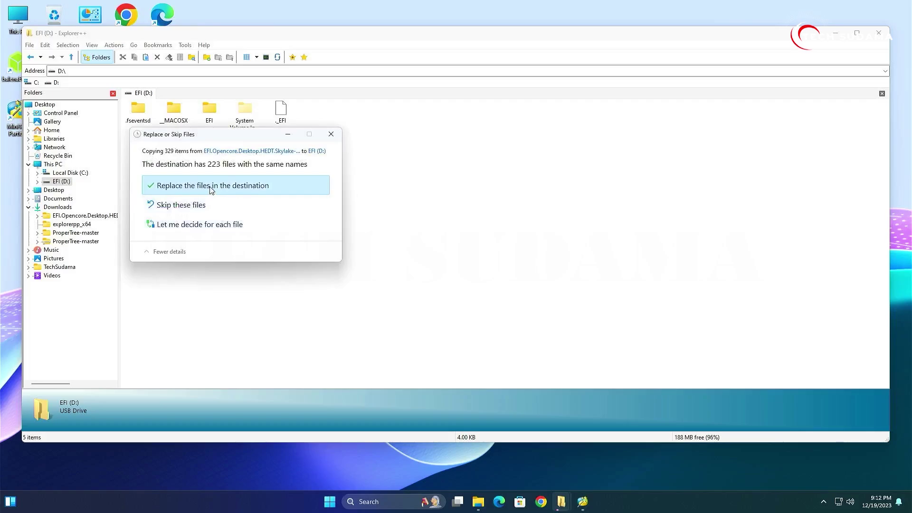
{"action": "left_click", "coordinate": [212, 188]}
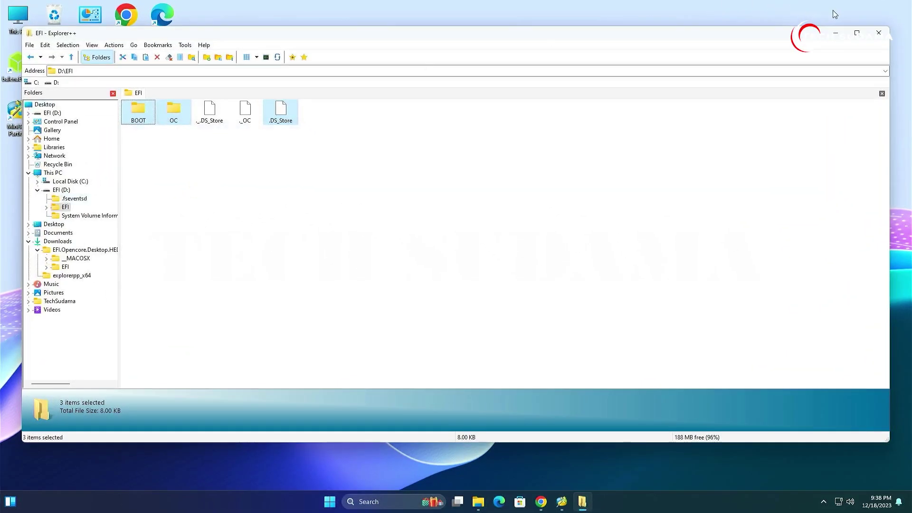
Close Explorer++ and File Explorer, then open Disk Management from the Start button menu.
{"action": "left_click", "coordinate": [875, 35]}
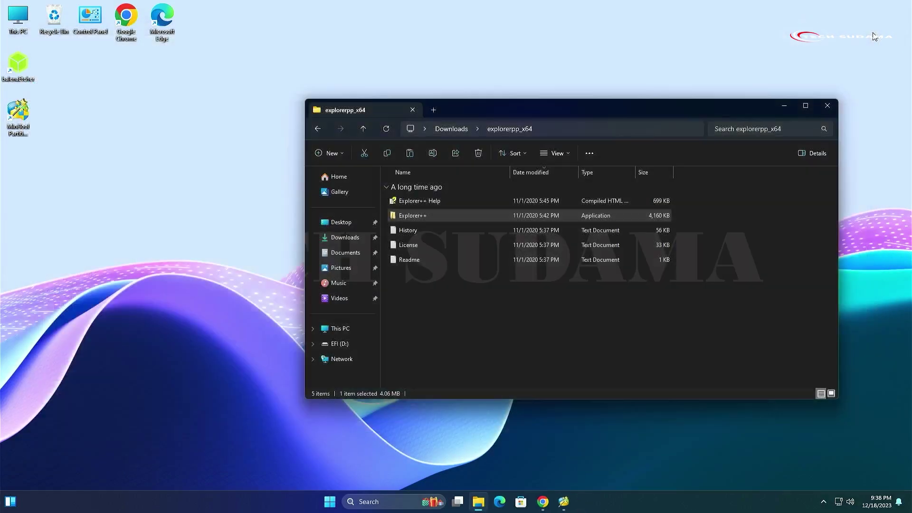
{"action": "left_click", "coordinate": [827, 106]}
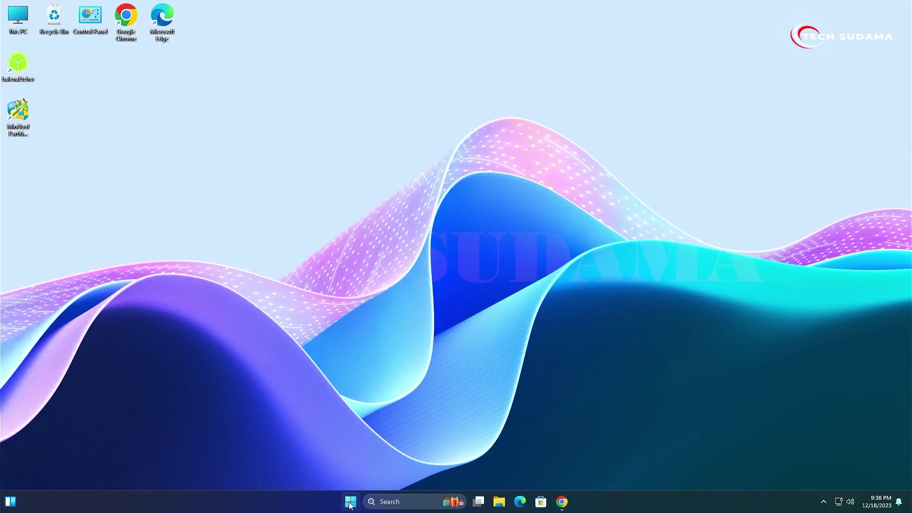
{"action": "right_click", "coordinate": [350, 504]}
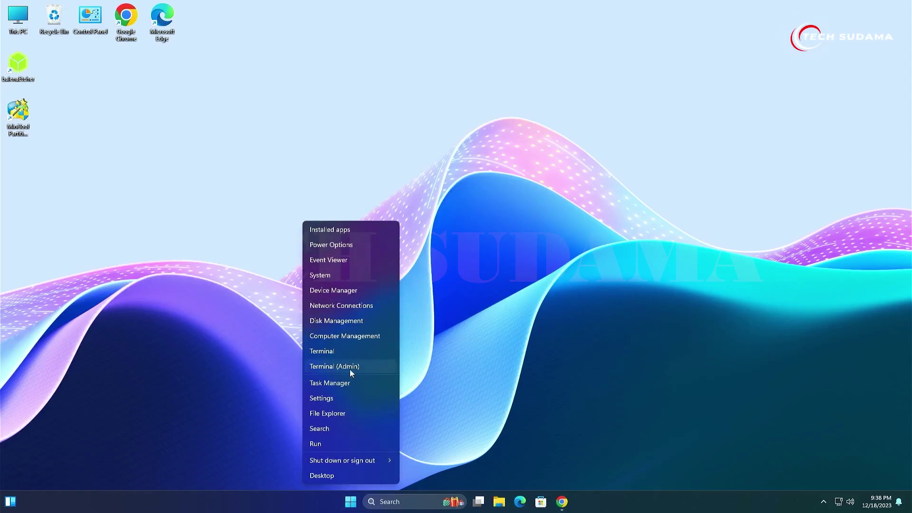
{"action": "left_click", "coordinate": [333, 323]}
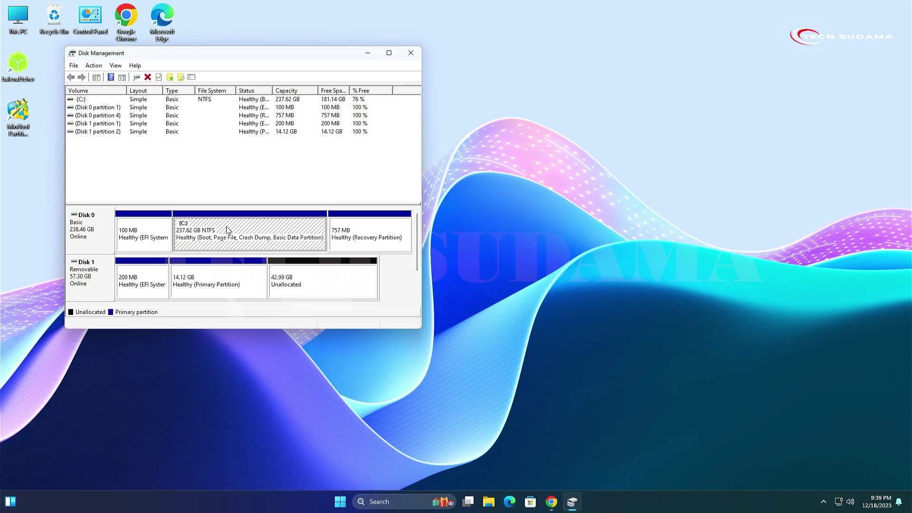
Shrink the C: partition by 10000 MB.
{"action": "right_click", "coordinate": [228, 230]}
{"action": "left_click", "coordinate": [264, 303]}
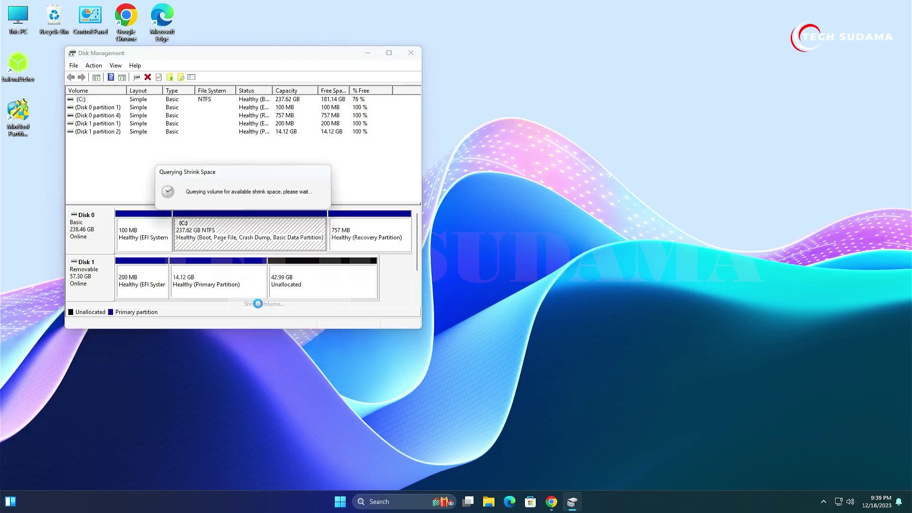
{"action": "type", "text": "10000"}
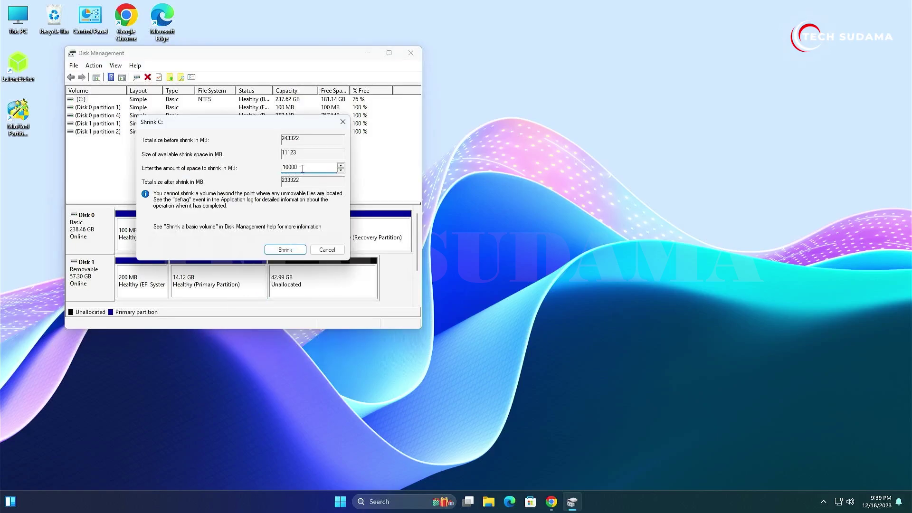
{"action": "left_click", "coordinate": [286, 248]}
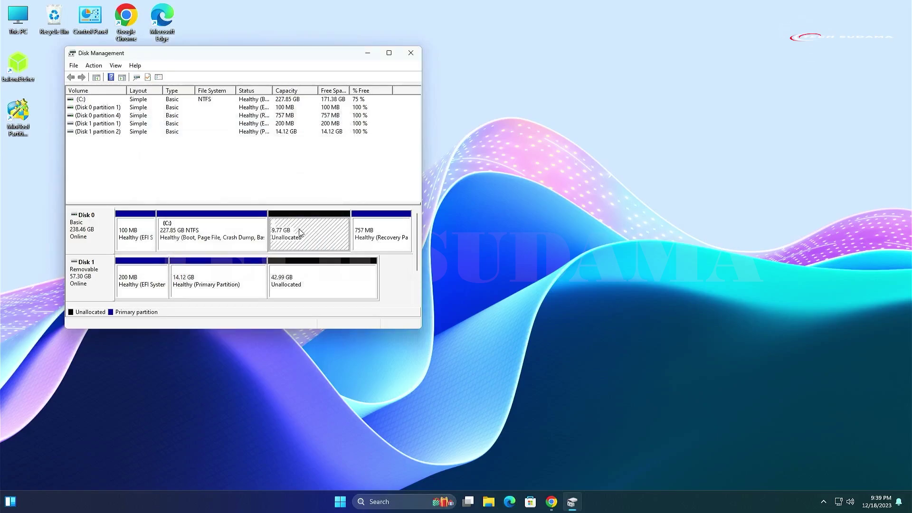
Create a full-size 10000 MB NTFS simple volume labelled MacOS in the unallocated space.
{"action": "right_click", "coordinate": [300, 232]}
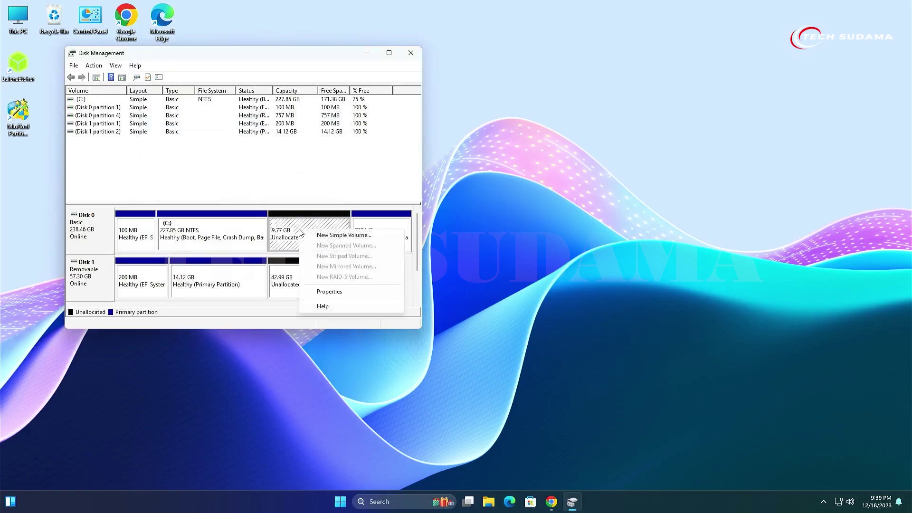
{"action": "left_click", "coordinate": [324, 236]}
{"action": "left_click", "coordinate": [248, 270]}
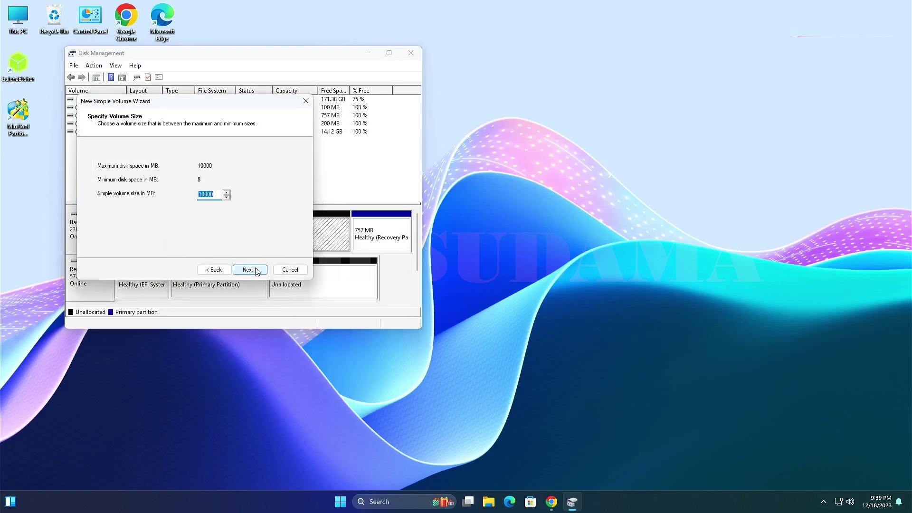
{"action": "left_click", "coordinate": [255, 270]}
{"action": "left_click", "coordinate": [255, 270]}
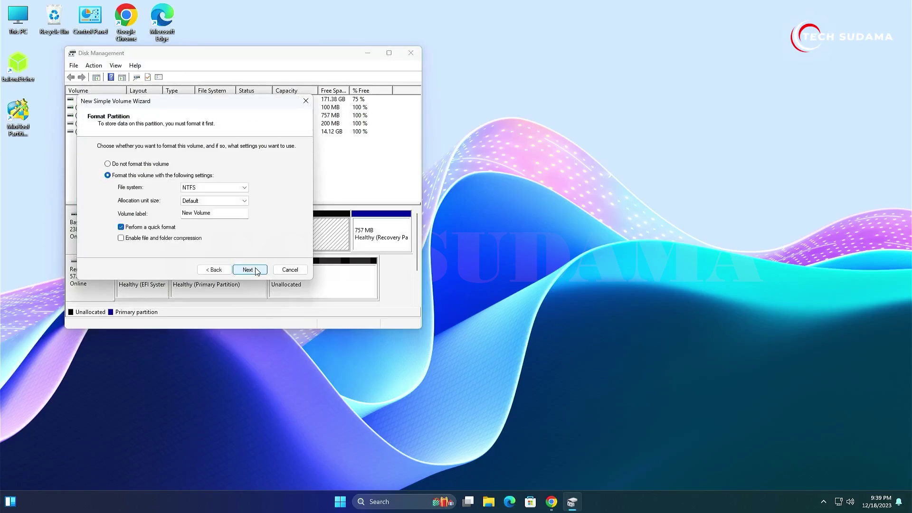
{"action": "triple_click", "coordinate": [194, 213]}
{"action": "type", "text": "MacOS"}
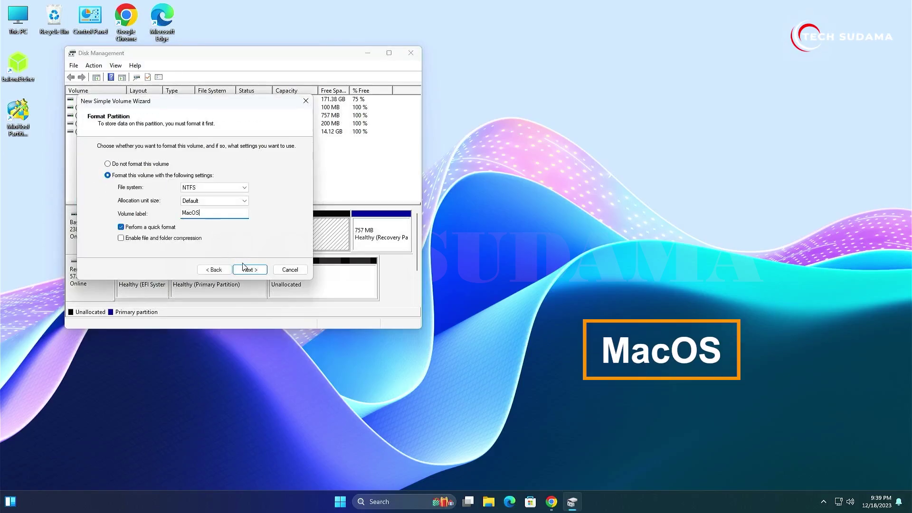
{"action": "left_click", "coordinate": [249, 269]}
{"action": "left_click", "coordinate": [249, 269]}
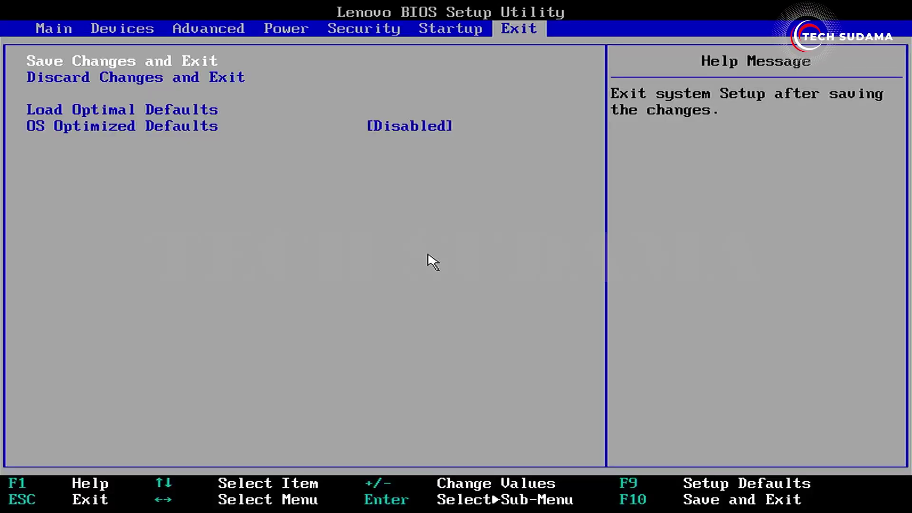
Save the BIOS configuration with F10 and restart to the boot device menu.
{"action": "key", "text": "F10"}
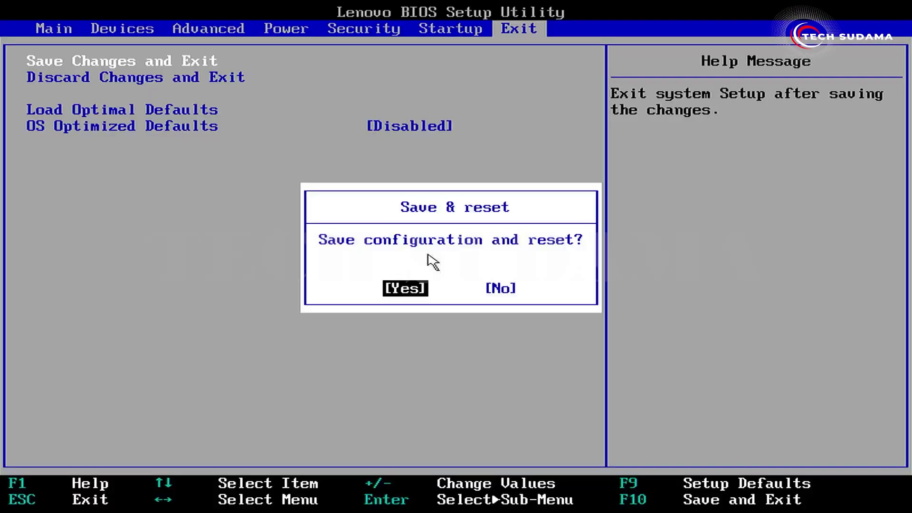
{"action": "key", "text": "Return"}
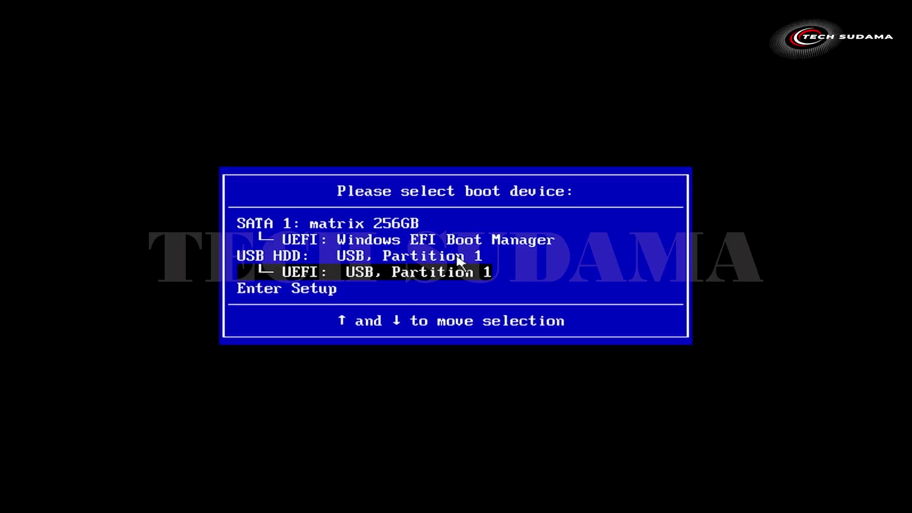
{"action": "key", "text": "Up"}
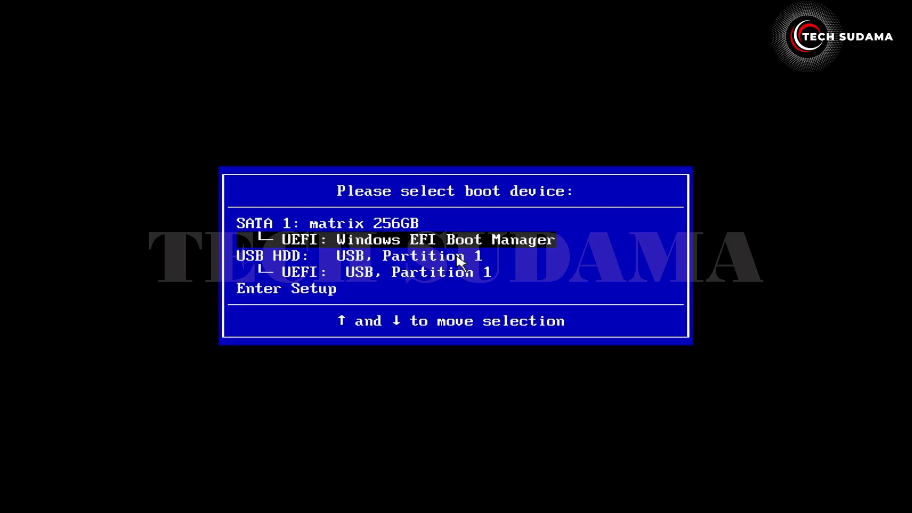
Boot UEFI: USB, Partition 1 and start Install macOS Monterey in OpenCore.
{"action": "key", "text": "Down"}
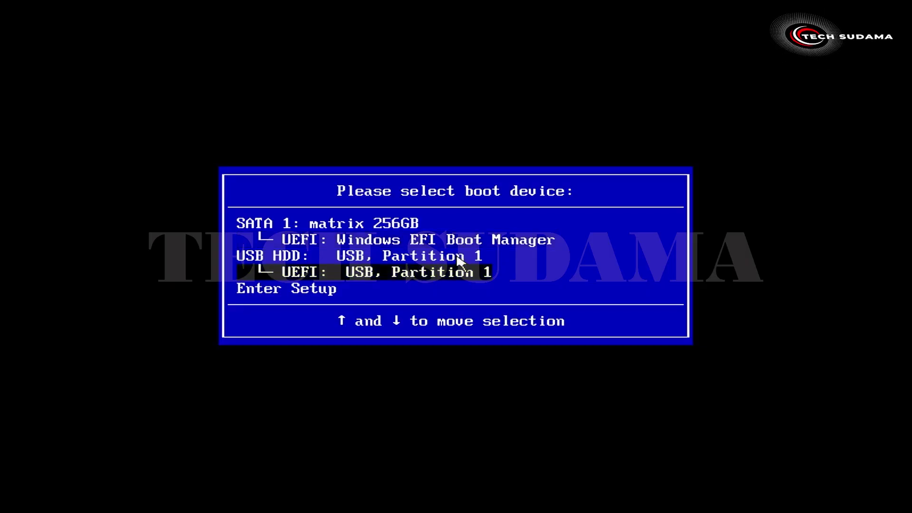
{"action": "key", "text": "Return"}
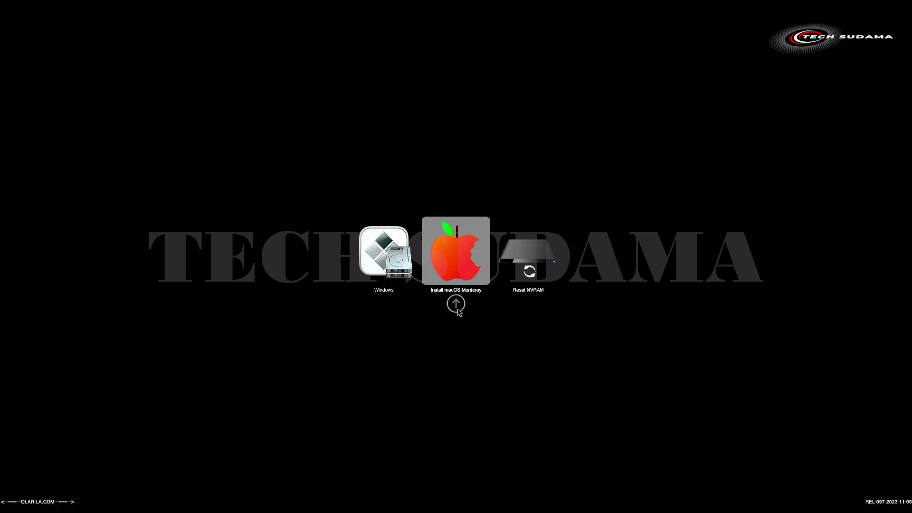
{"action": "left_click", "coordinate": [457, 308]}
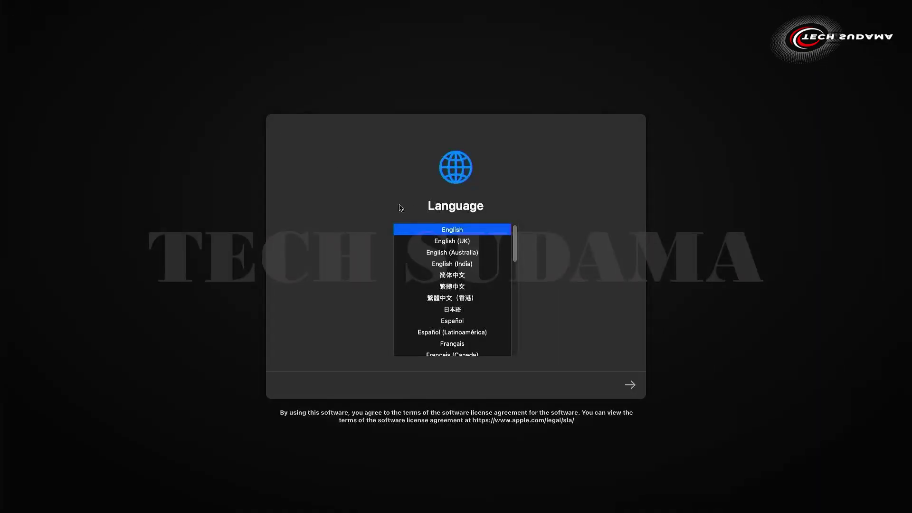
Continue in English, open Disk Utility, and show all devices in the sidebar.
{"action": "left_click", "coordinate": [629, 385]}
{"action": "left_click", "coordinate": [443, 259]}
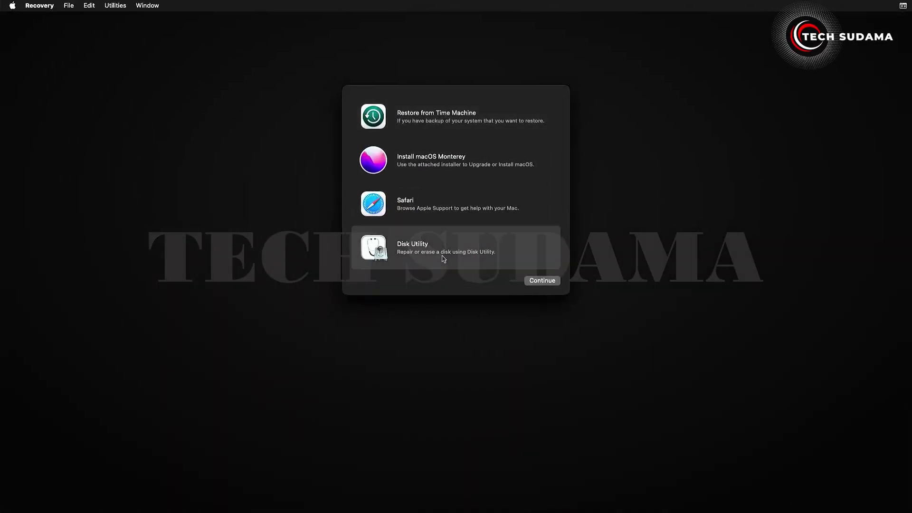
{"action": "left_click", "coordinate": [535, 281]}
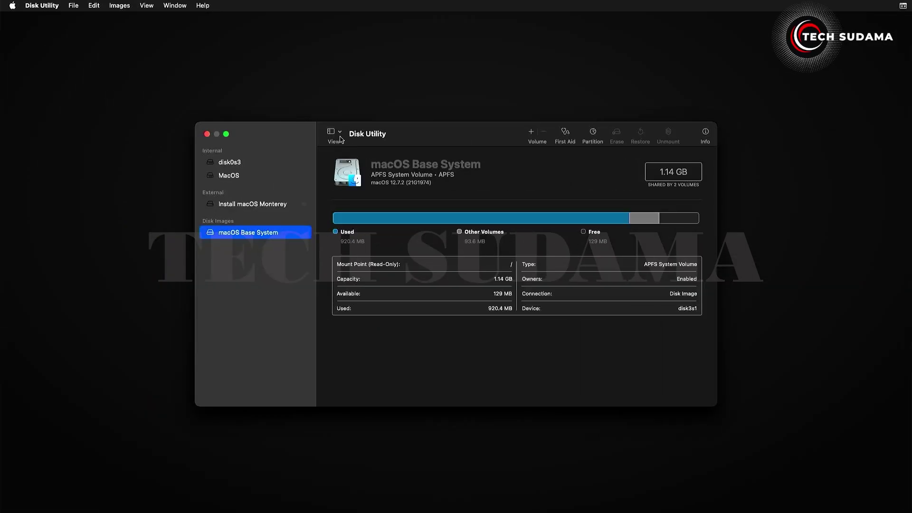
{"action": "left_click", "coordinate": [340, 136]}
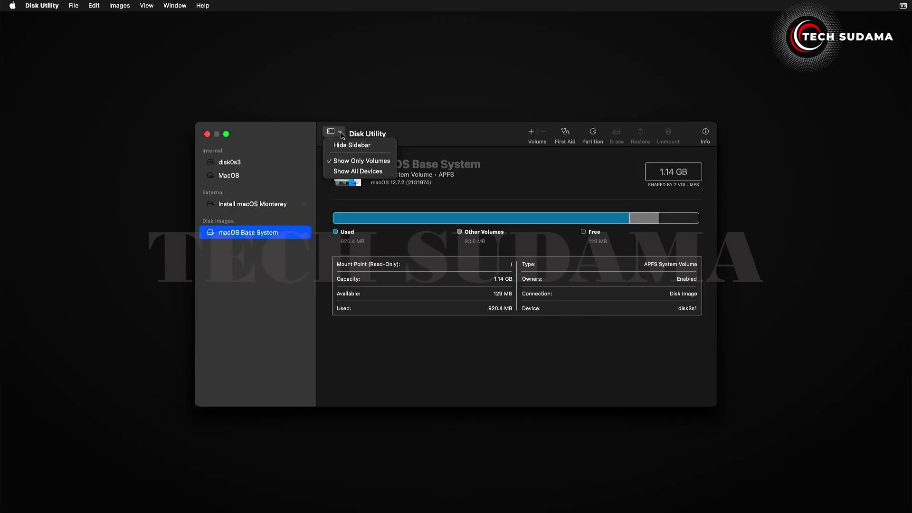
{"action": "left_click", "coordinate": [352, 171]}
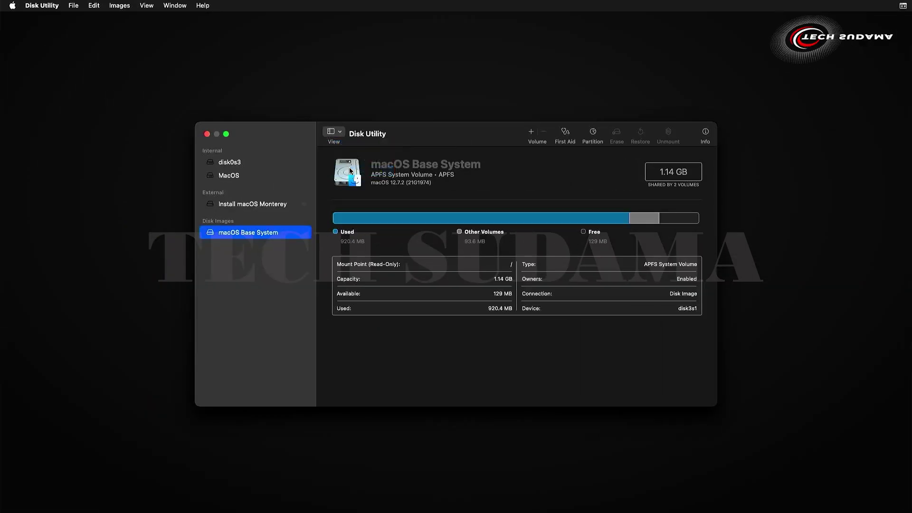
Erase the internal MacOS volume as APFS, then close Disk Utility.
{"action": "left_click", "coordinate": [248, 189]}
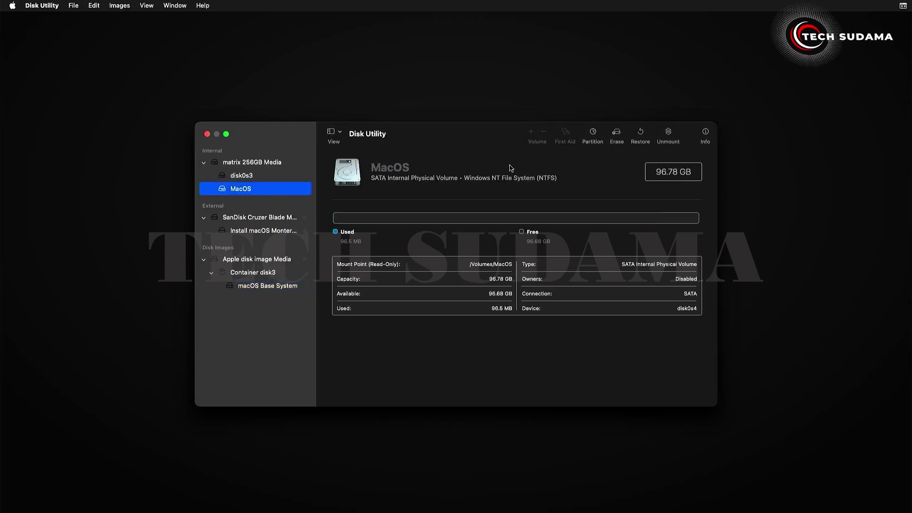
{"action": "left_click", "coordinate": [615, 143]}
{"action": "left_click", "coordinate": [504, 282]}
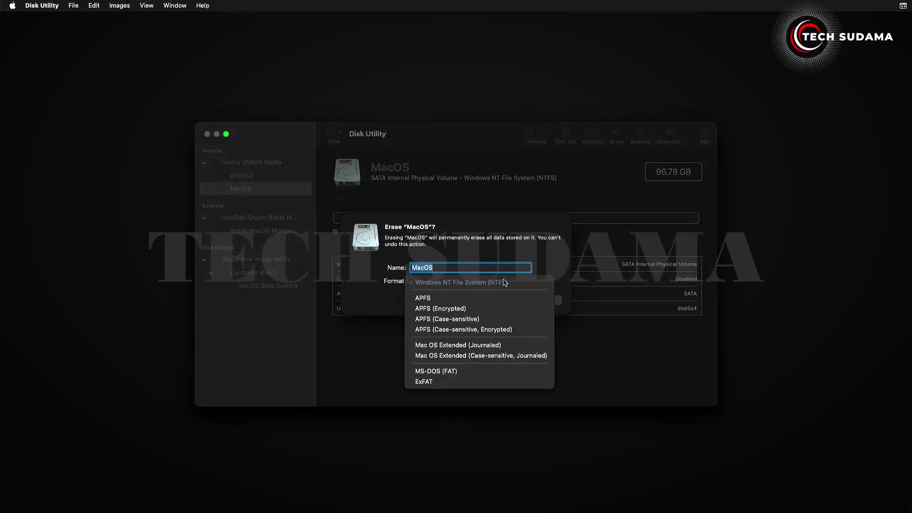
{"action": "left_click", "coordinate": [464, 297]}
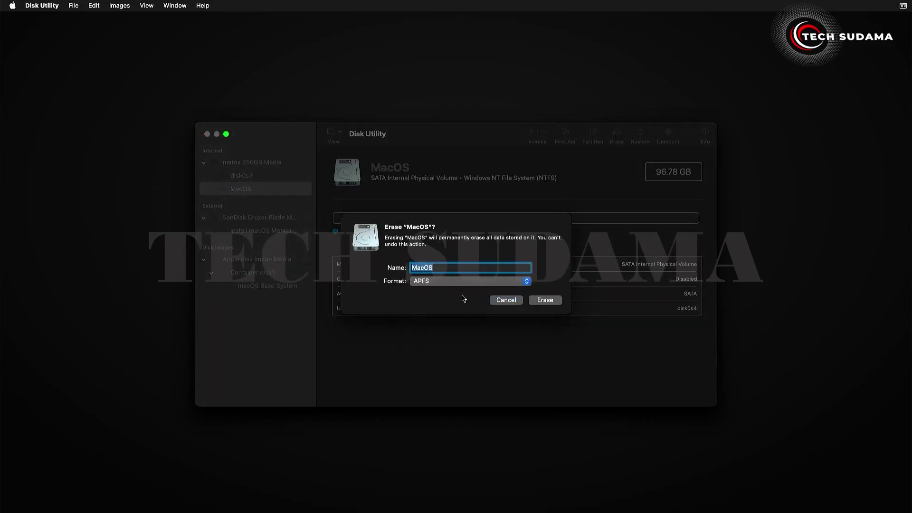
{"action": "left_click", "coordinate": [539, 301]}
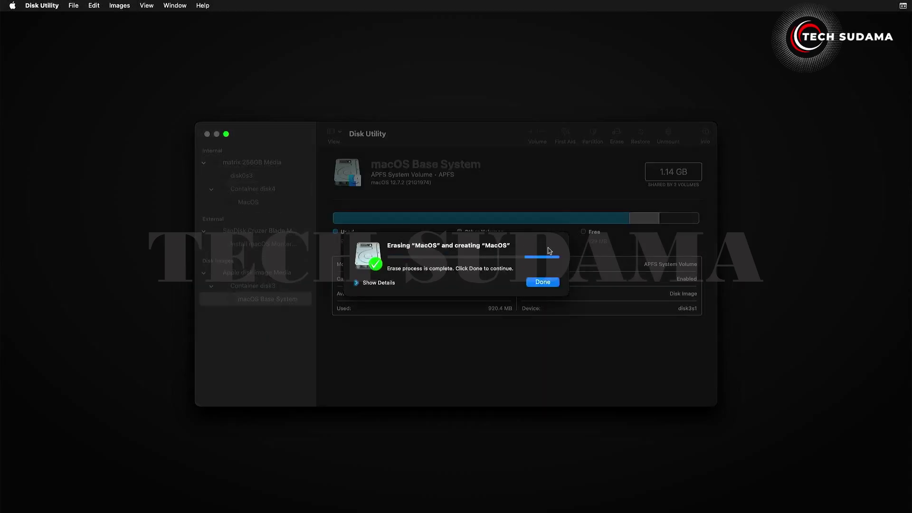
{"action": "left_click", "coordinate": [548, 283]}
{"action": "left_click", "coordinate": [207, 135]}
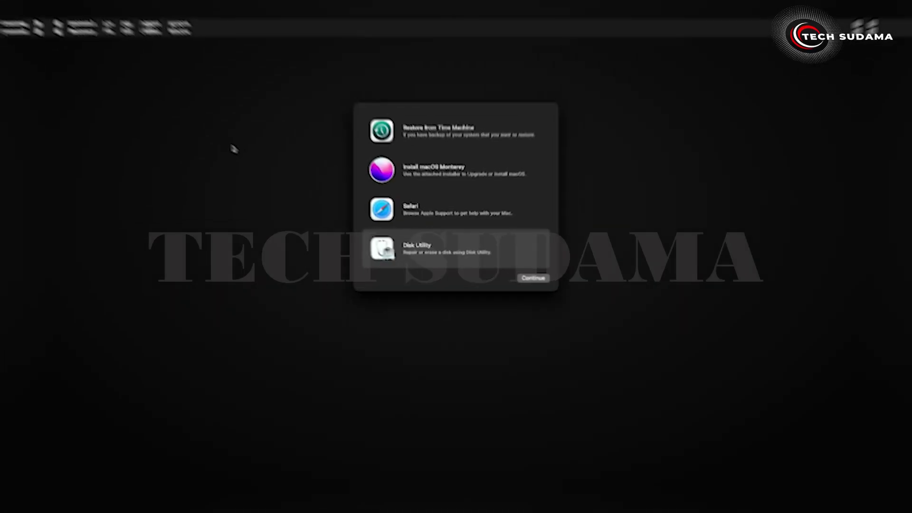
{"action": "left_click", "coordinate": [413, 169]}
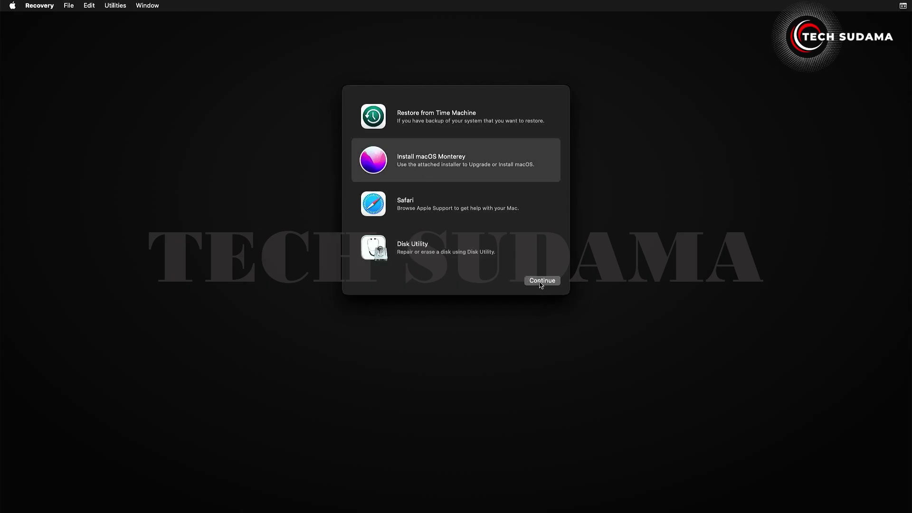
Agree to the Monterey license and install macOS onto the MacOS disk, then open the boot menu.
{"action": "left_click", "coordinate": [541, 281]}
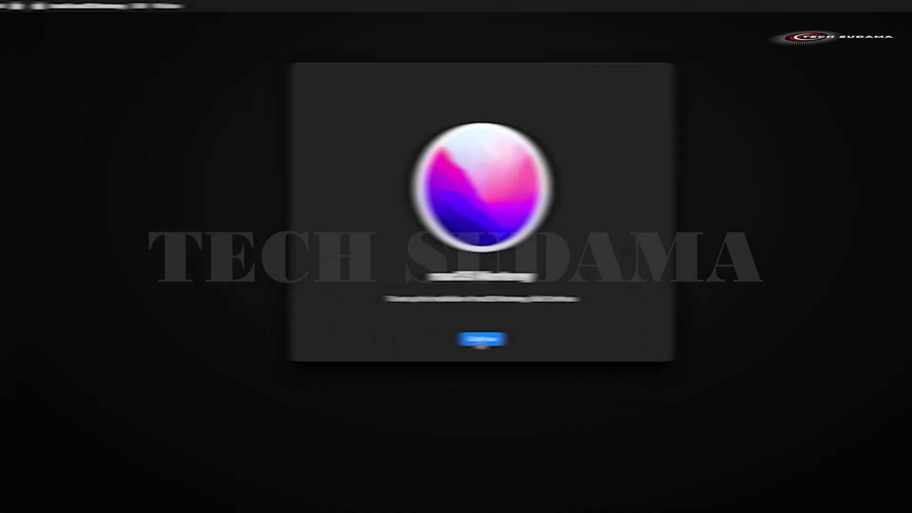
{"action": "left_click", "coordinate": [482, 339]}
{"action": "left_click", "coordinate": [477, 338]}
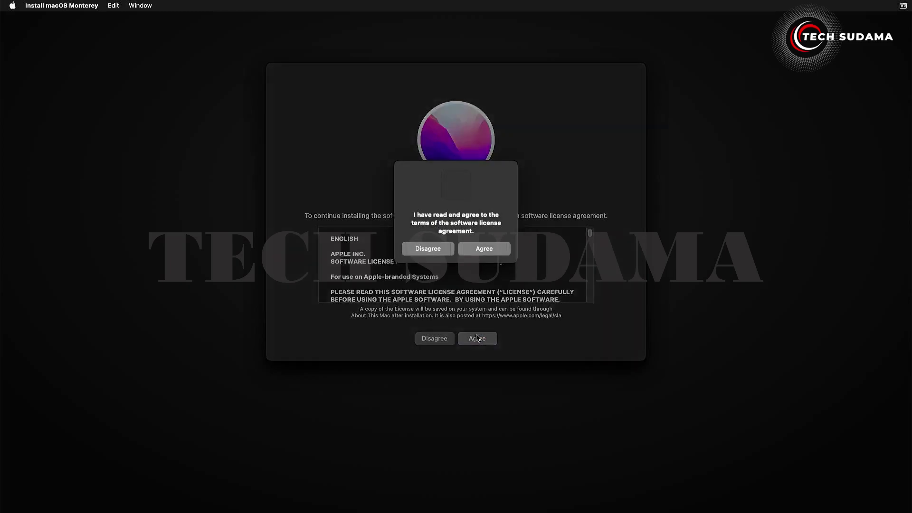
{"action": "left_click", "coordinate": [484, 249]}
{"action": "left_click", "coordinate": [381, 269]}
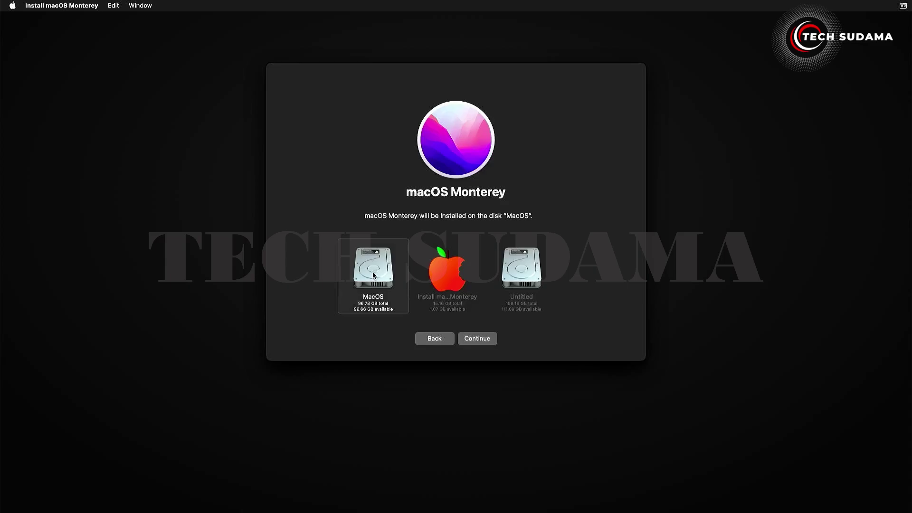
{"action": "left_click", "coordinate": [476, 339]}
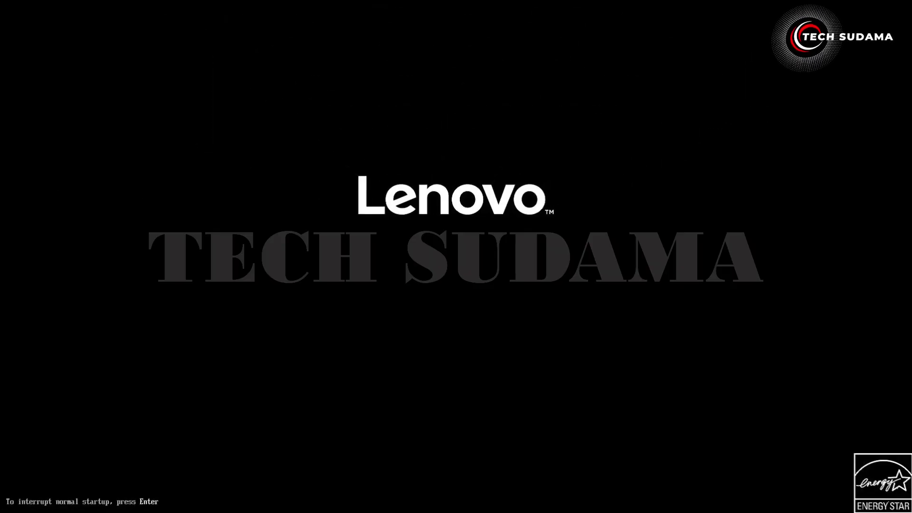
{"action": "key", "text": "F12"}
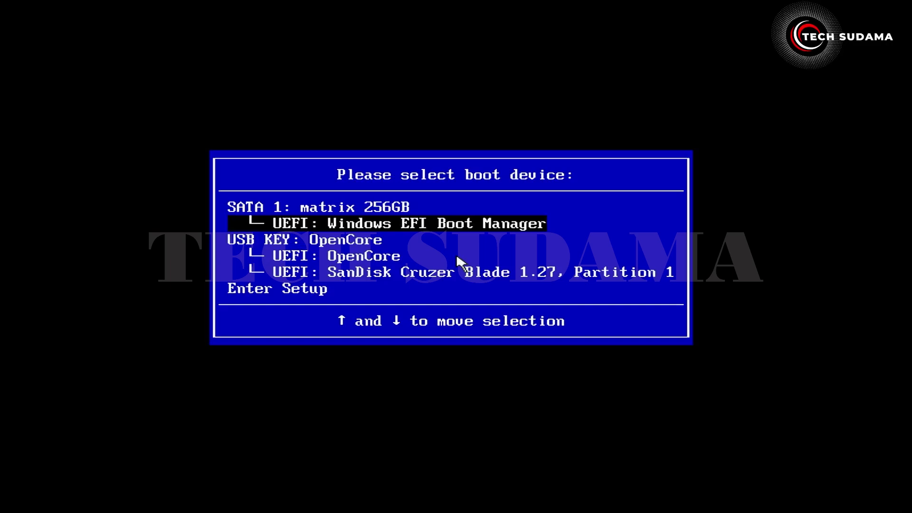
Boot from the SanDisk USB and start the macOS Installer entry in OpenCore.
{"action": "key", "text": "Down"}
{"action": "key", "text": "Down"}
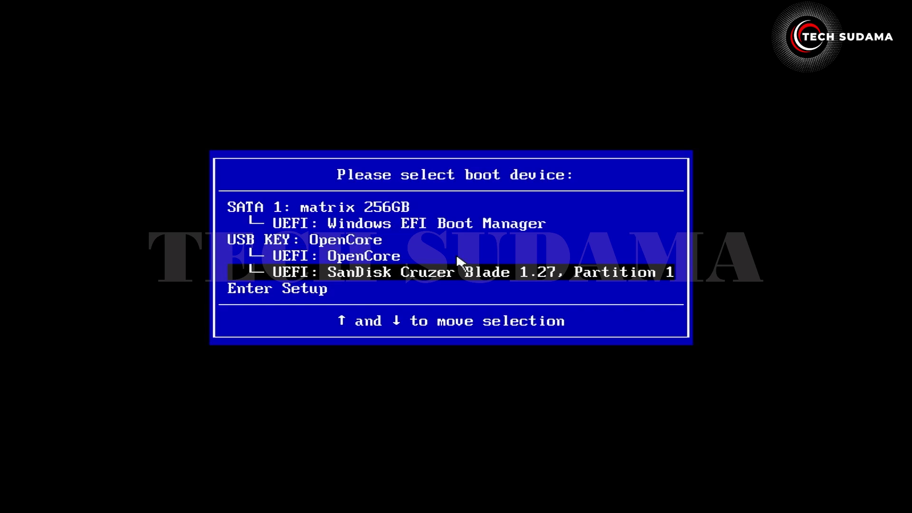
{"action": "key", "text": "Return"}
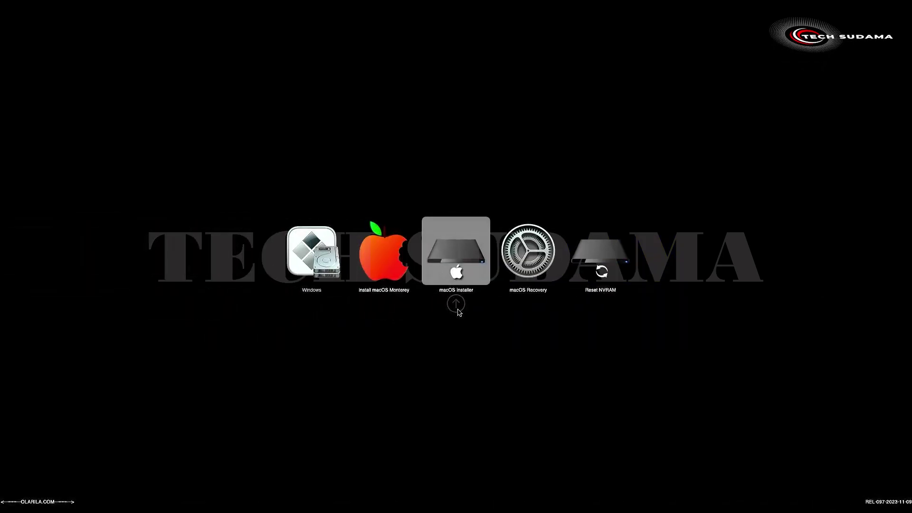
{"action": "key", "text": "Left"}
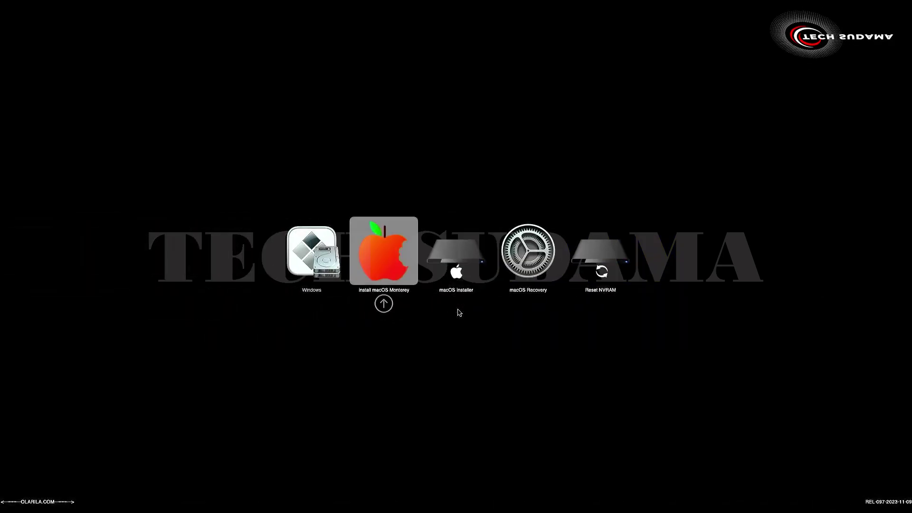
{"action": "key", "text": "Right"}
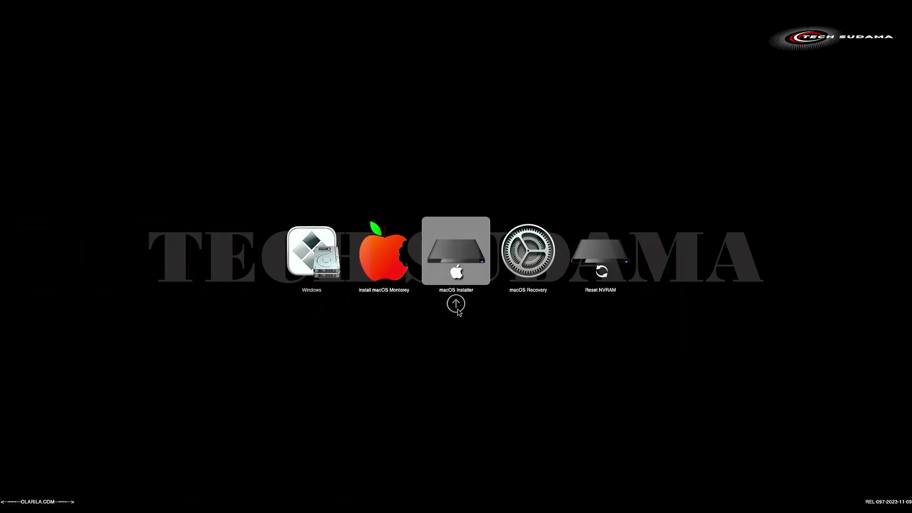
{"action": "left_click", "coordinate": [459, 256]}
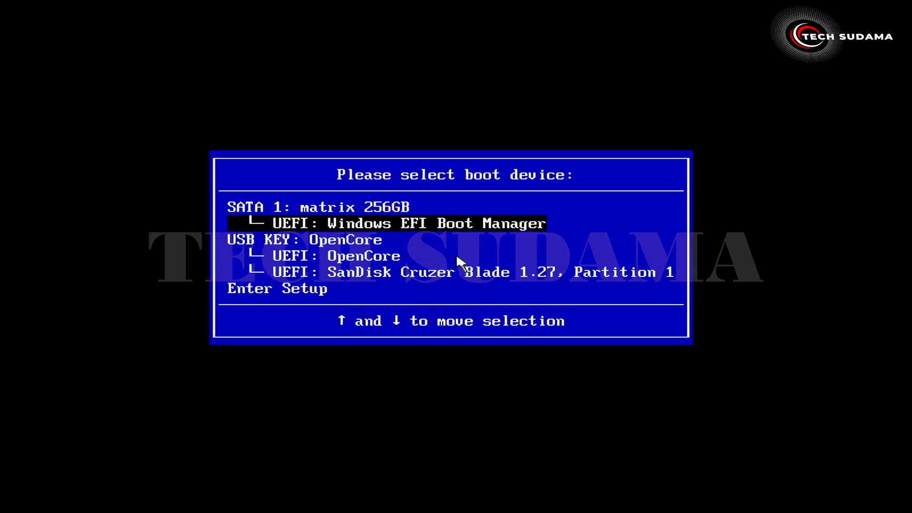
Reboot from the SanDisk USB into OpenCore and resume the macOS Installer entry again.
{"action": "key", "text": "Down"}
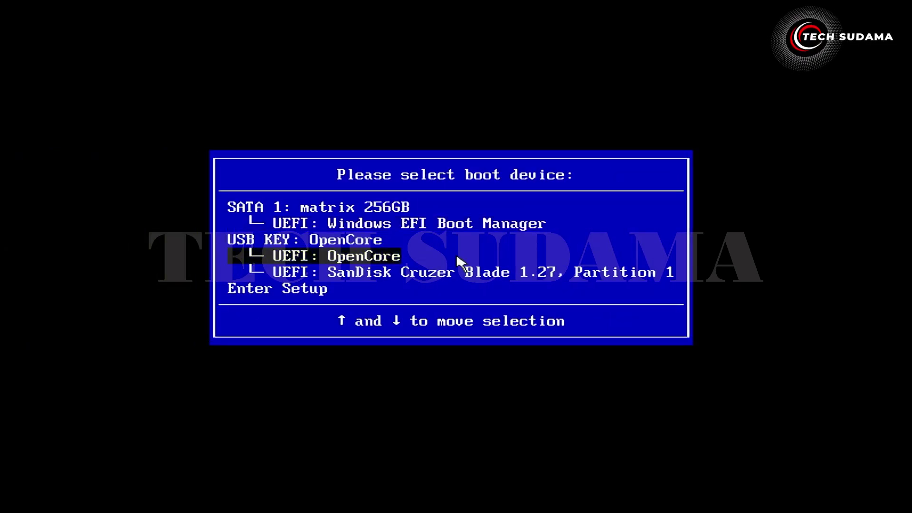
{"action": "key", "text": "Down"}
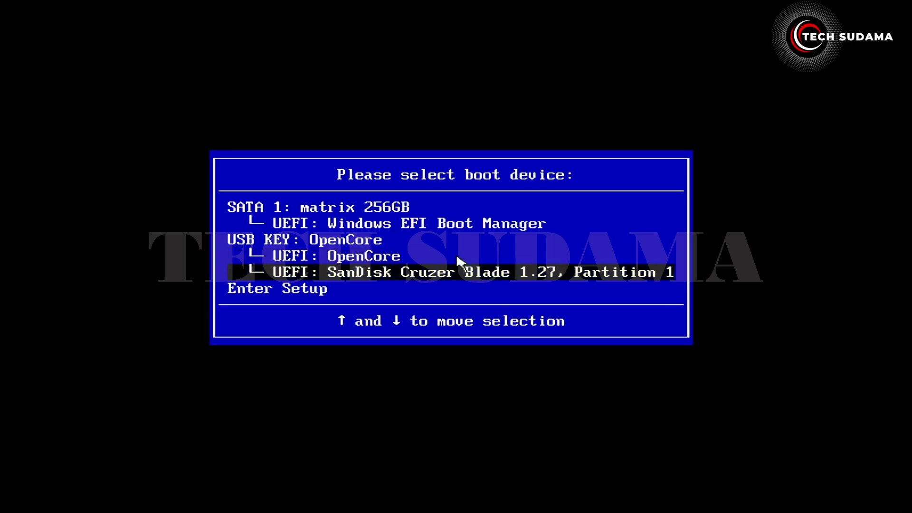
{"action": "key", "text": "Return"}
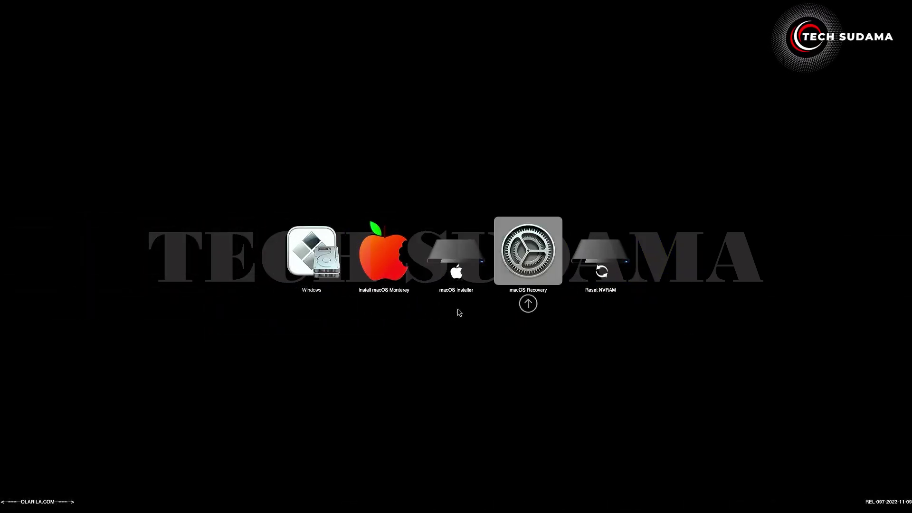
{"action": "key", "text": "Left"}
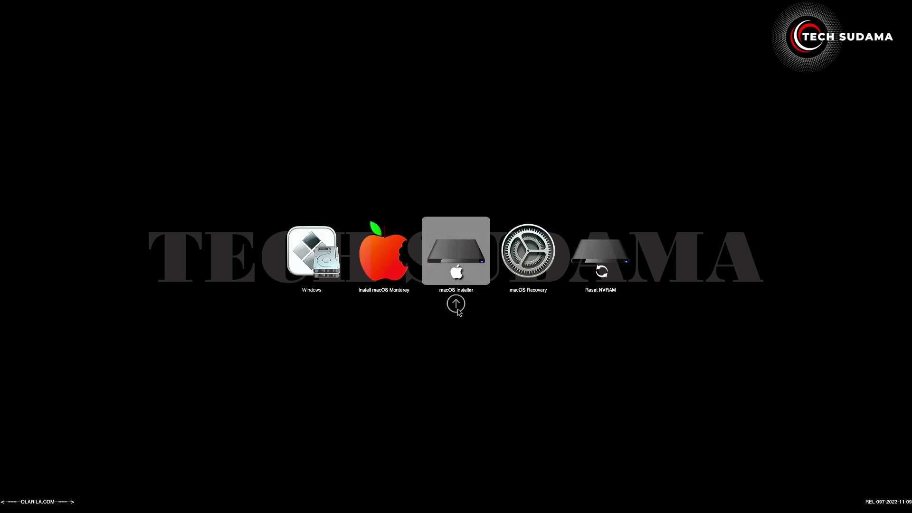
{"action": "key", "text": "Return"}
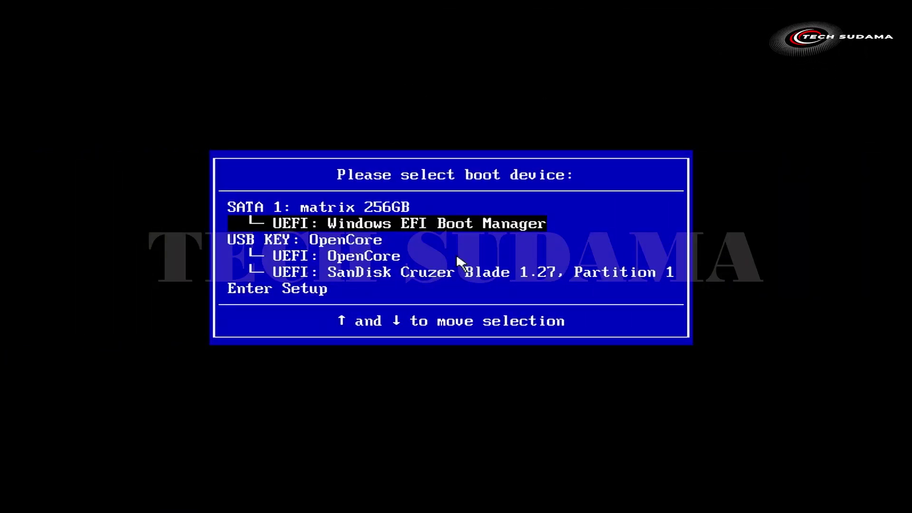
Boot the SanDisk USB into OpenCore, start the installed MacOS entry, then boot from USB again.
{"action": "key", "text": "Down"}
{"action": "key", "text": "Down"}
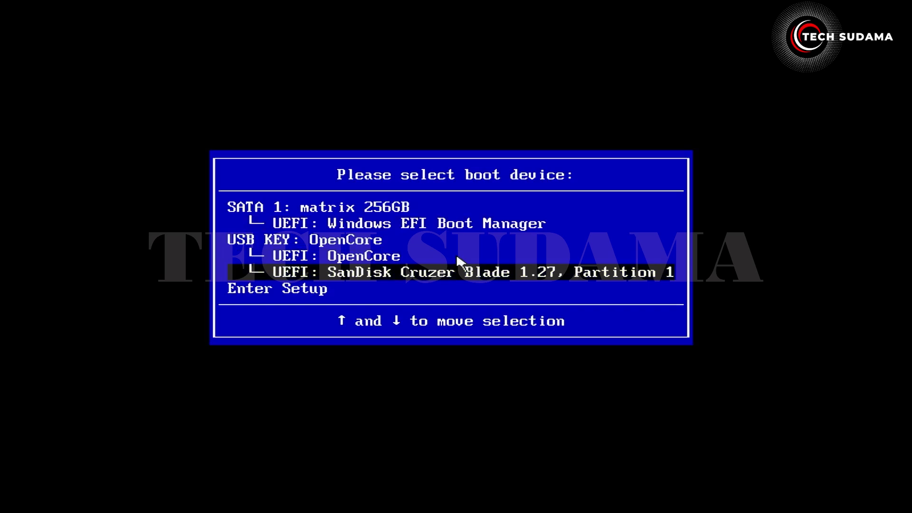
{"action": "key", "text": "Return"}
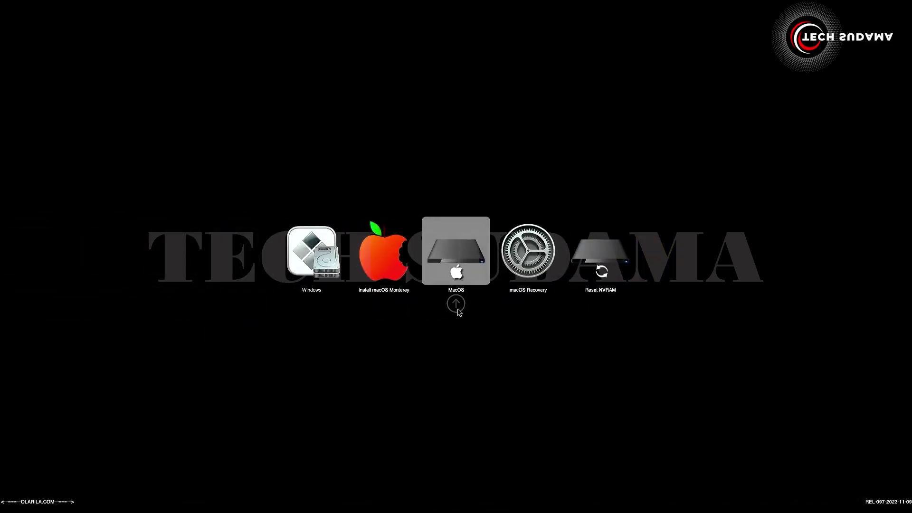
{"action": "key", "text": "Left"}
{"action": "key", "text": "Right"}
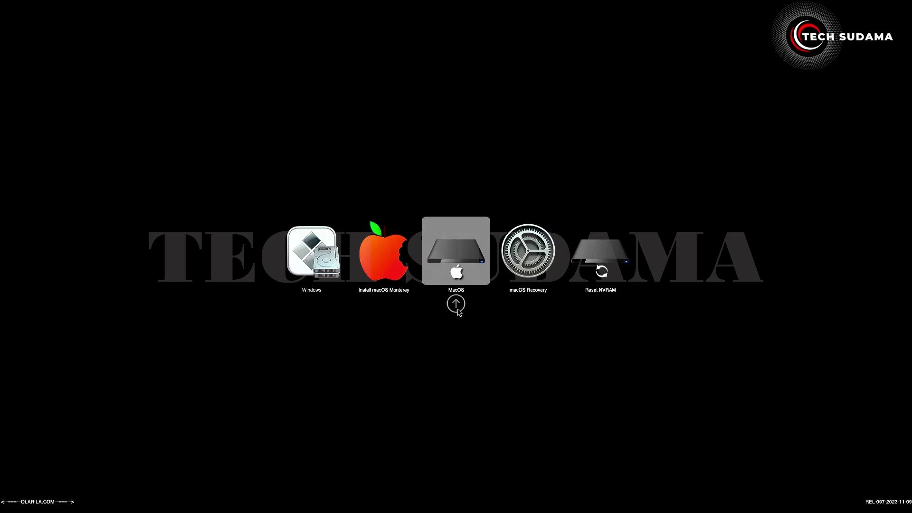
{"action": "left_click", "coordinate": [457, 306]}
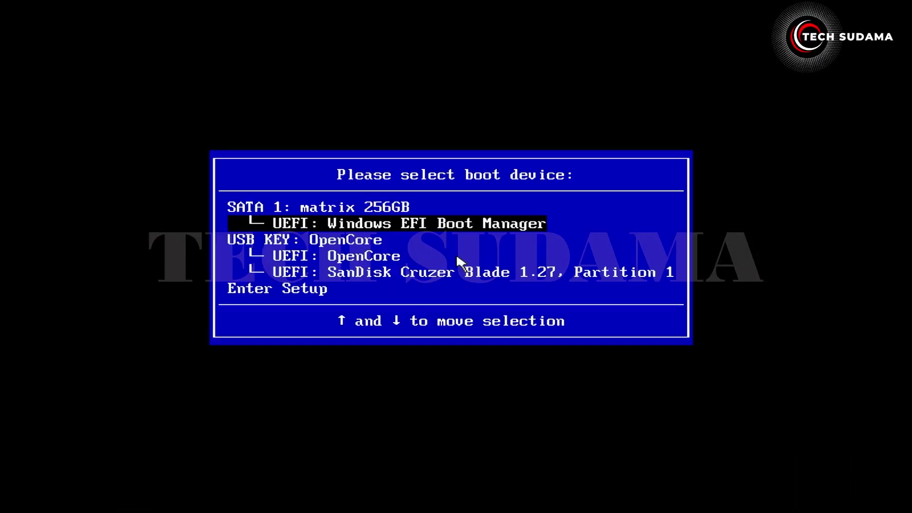
{"action": "key", "text": "Down"}
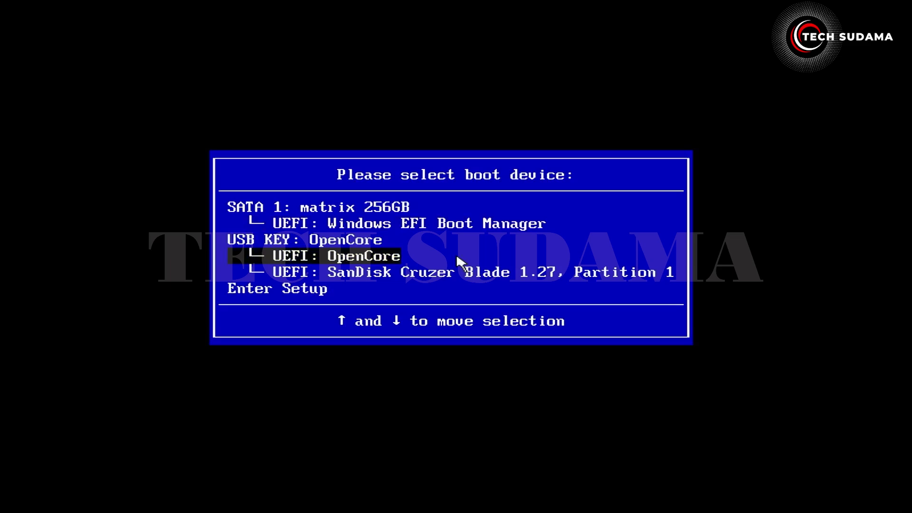
{"action": "key", "text": "Down"}
{"action": "key", "text": "Return"}
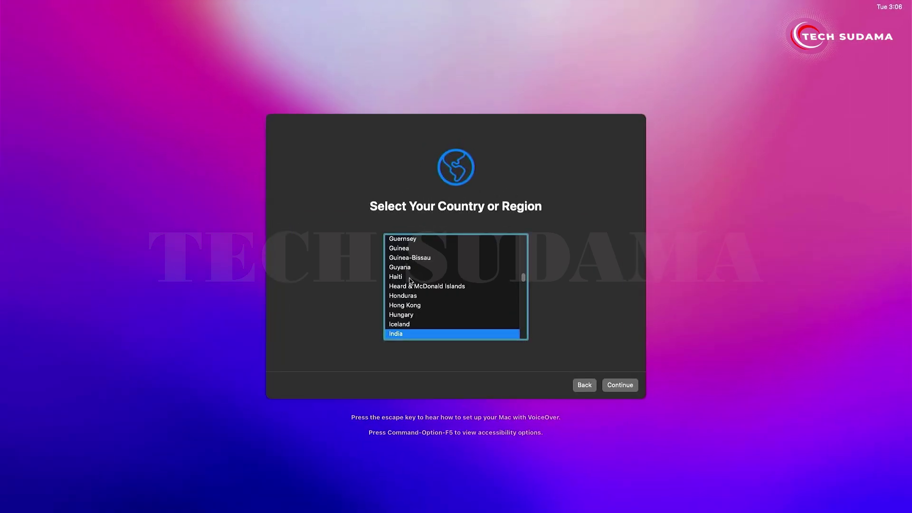
Choose India as the region, skip data transfer and Apple ID sign-in, and agree to the licence.
{"action": "left_click", "coordinate": [613, 387]}
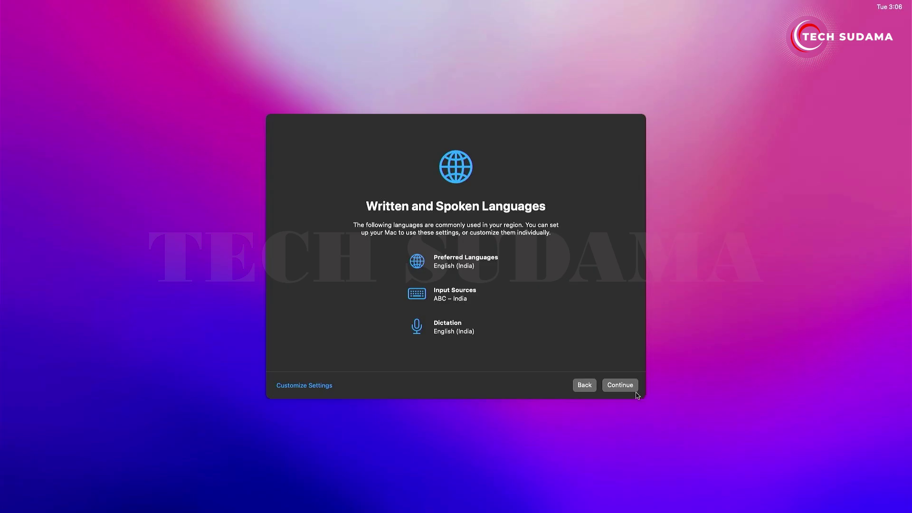
{"action": "left_click", "coordinate": [631, 390]}
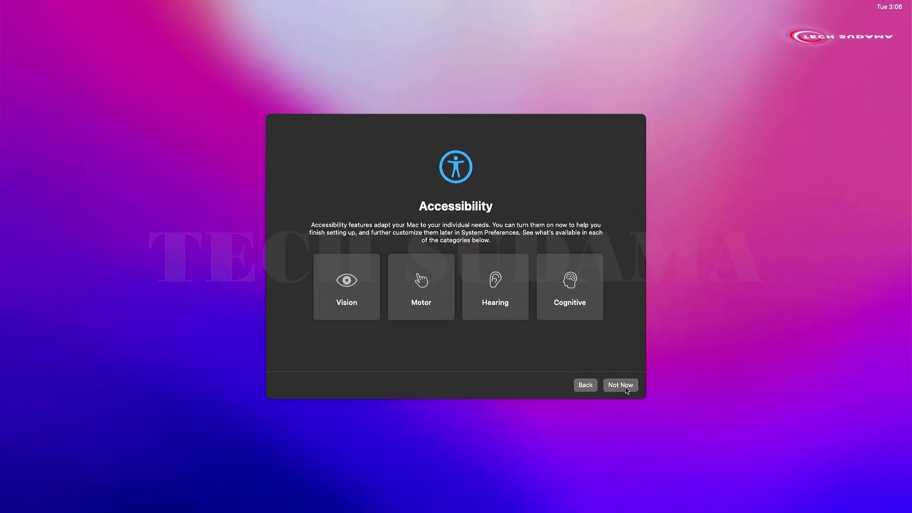
{"action": "left_click", "coordinate": [624, 387]}
{"action": "left_click", "coordinate": [624, 388]}
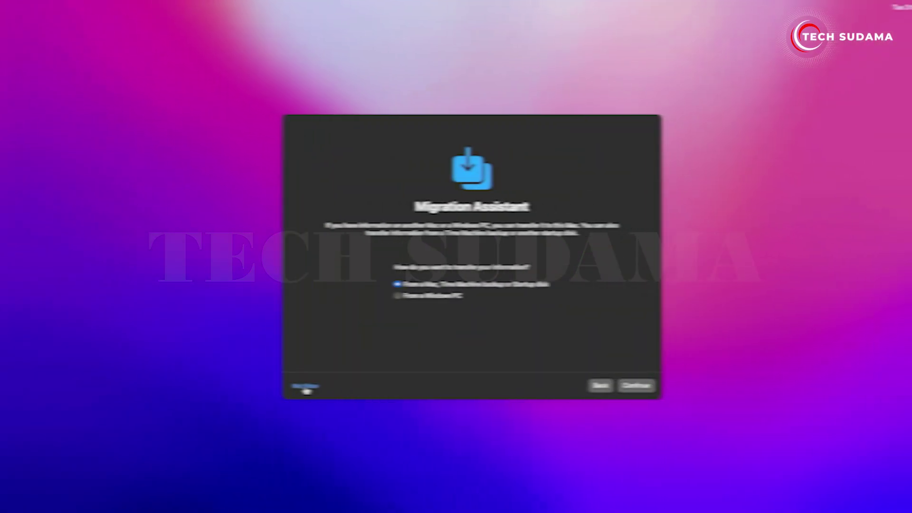
{"action": "left_click", "coordinate": [290, 390]}
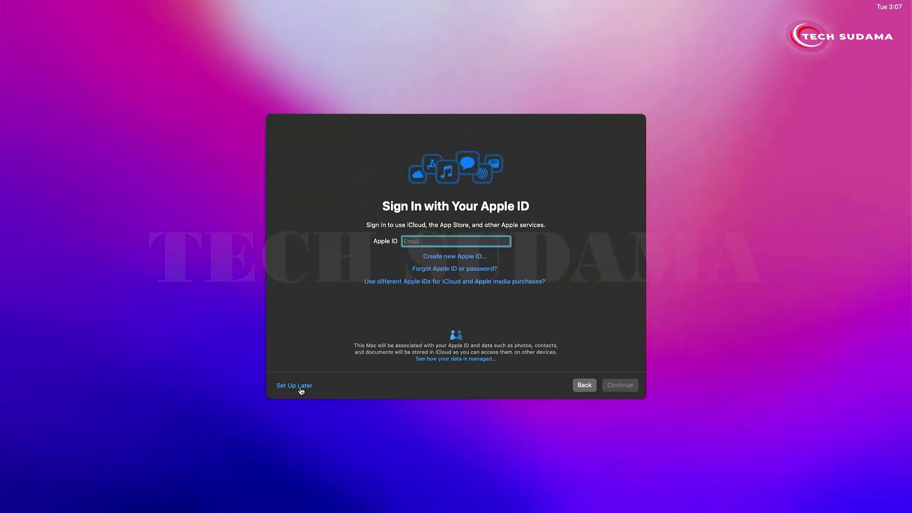
{"action": "left_click", "coordinate": [300, 390]}
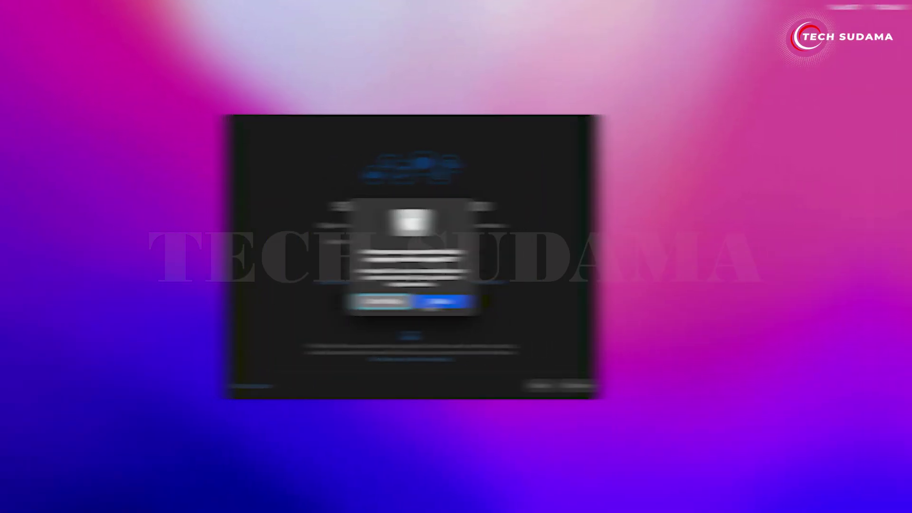
{"action": "left_click", "coordinate": [625, 385]}
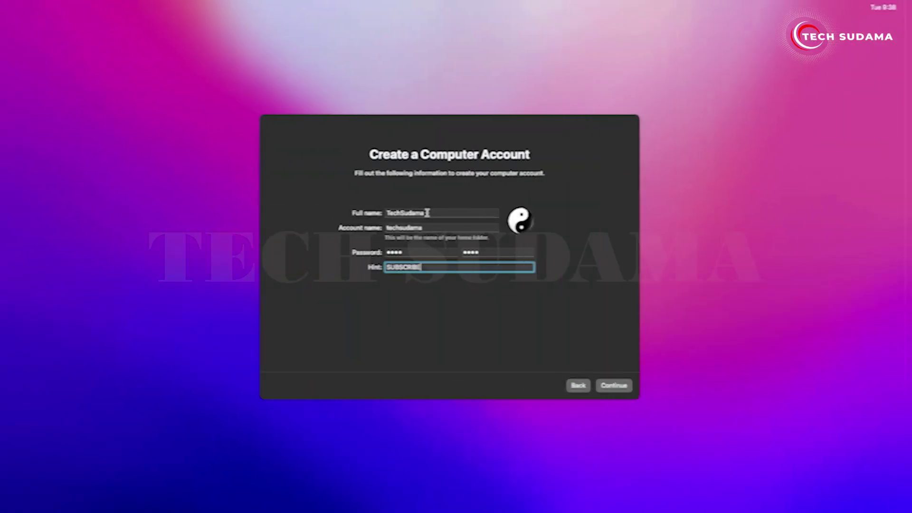
Fill in the full name and account name to create a local computer account.
{"action": "key", "text": "Tab"}
{"action": "key", "text": "Tab"}
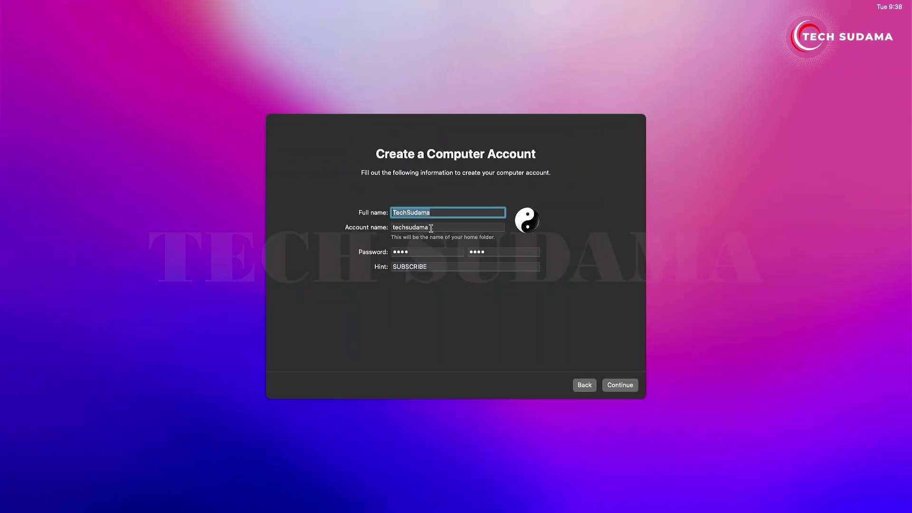
{"action": "key", "text": "Tab"}
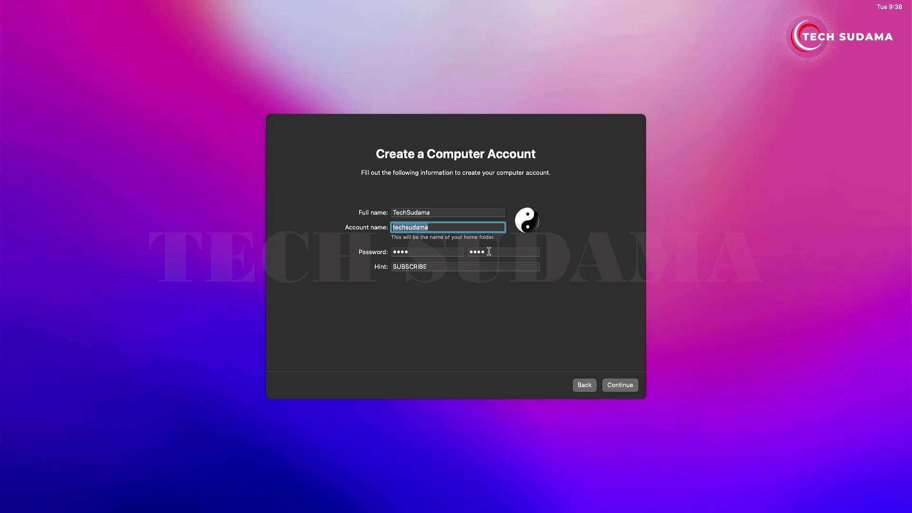
{"action": "left_click", "coordinate": [619, 386]}
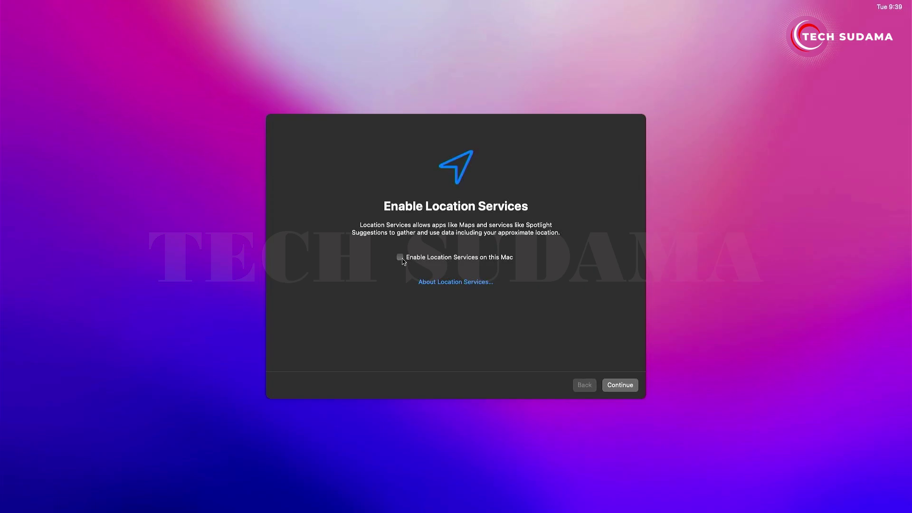
Turn Location Services on, turn Mac Analytics sharing off, and skip Screen Time setup.
{"action": "left_click", "coordinate": [400, 258]}
{"action": "left_click", "coordinate": [626, 385]}
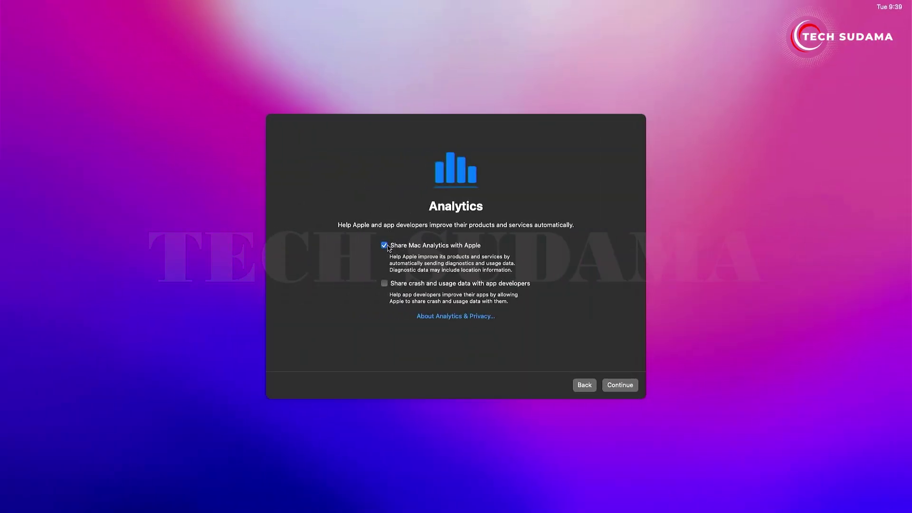
{"action": "left_click", "coordinate": [385, 246]}
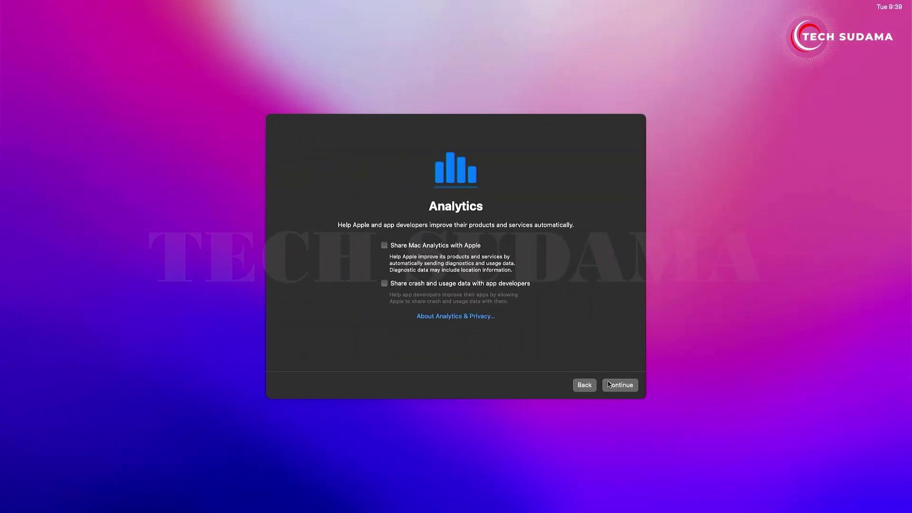
{"action": "left_click", "coordinate": [612, 385]}
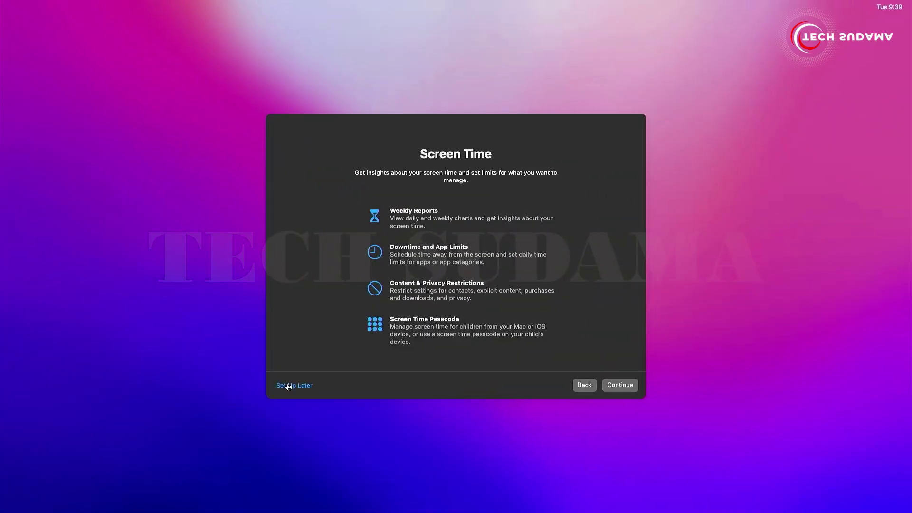
{"action": "left_click", "coordinate": [288, 386]}
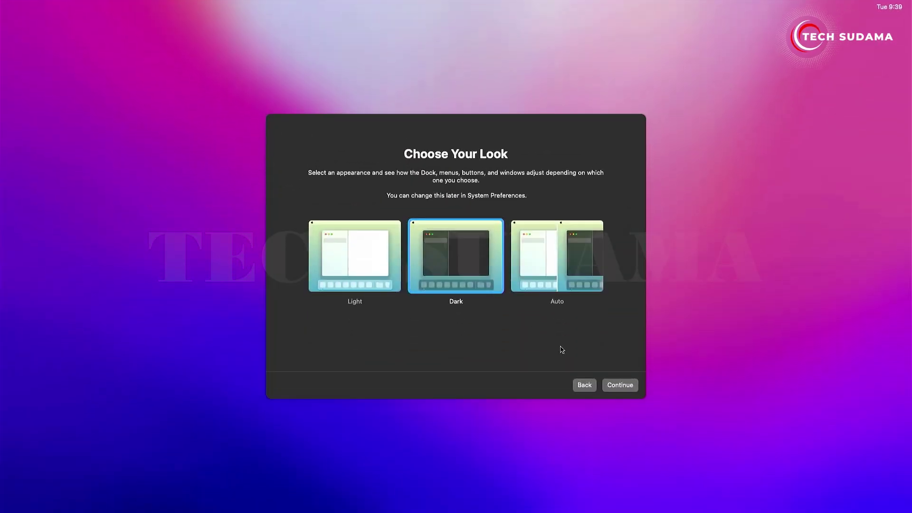
Pick Dark appearance, quit Keyboard Setup Assistant, and launch OpenCore Configurator from the Monterey disk's FILES folder.
{"action": "left_click", "coordinate": [613, 385]}
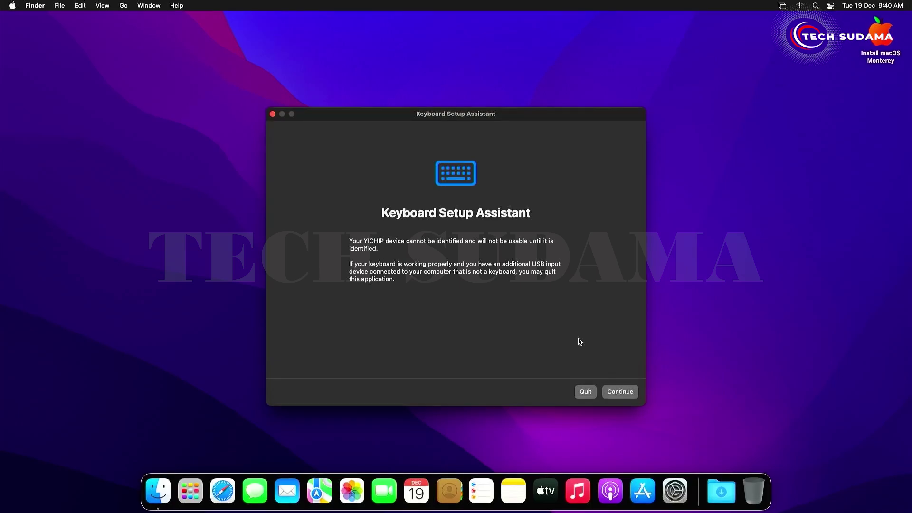
{"action": "left_click", "coordinate": [585, 392]}
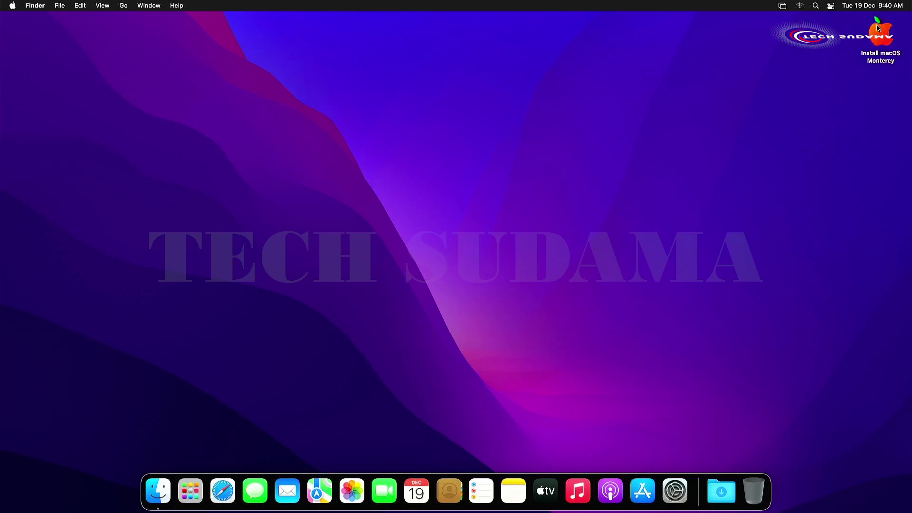
{"action": "double_click", "coordinate": [878, 30]}
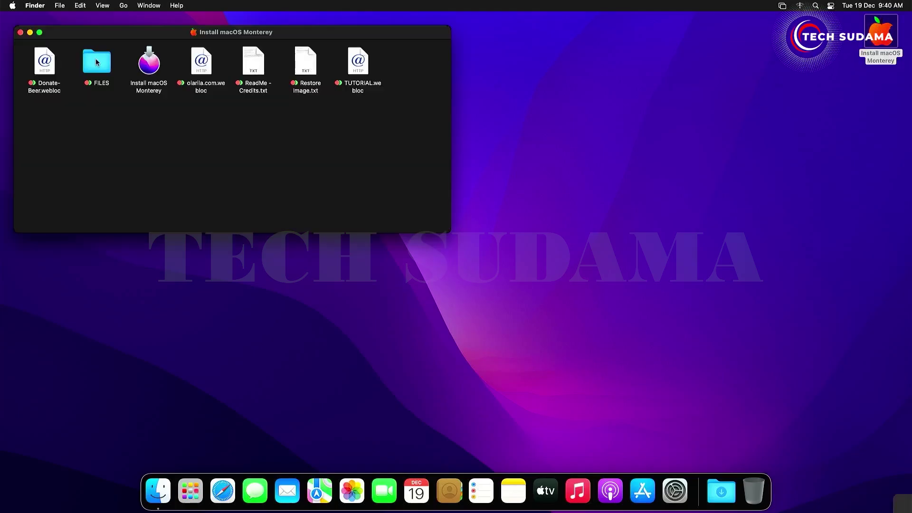
{"action": "double_click", "coordinate": [96, 62]}
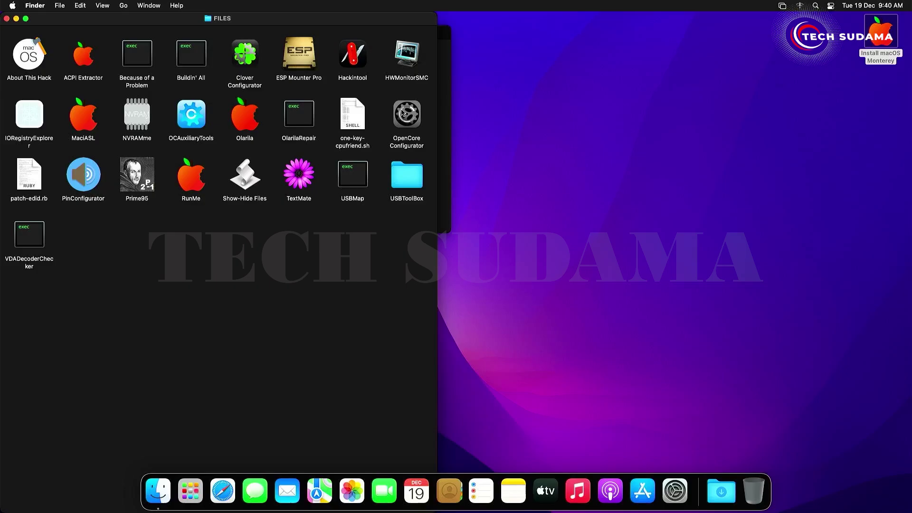
{"action": "double_click", "coordinate": [402, 112]}
Mount the USB installer's EFI partition (disk2s1) with the admin password and open the EFI volume.
{"action": "left_click", "coordinate": [208, 5]}
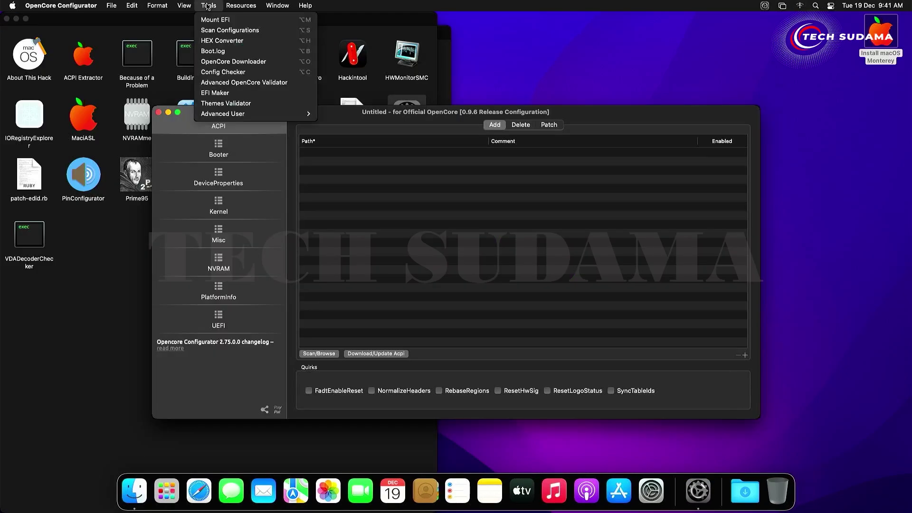
{"action": "left_click", "coordinate": [214, 20]}
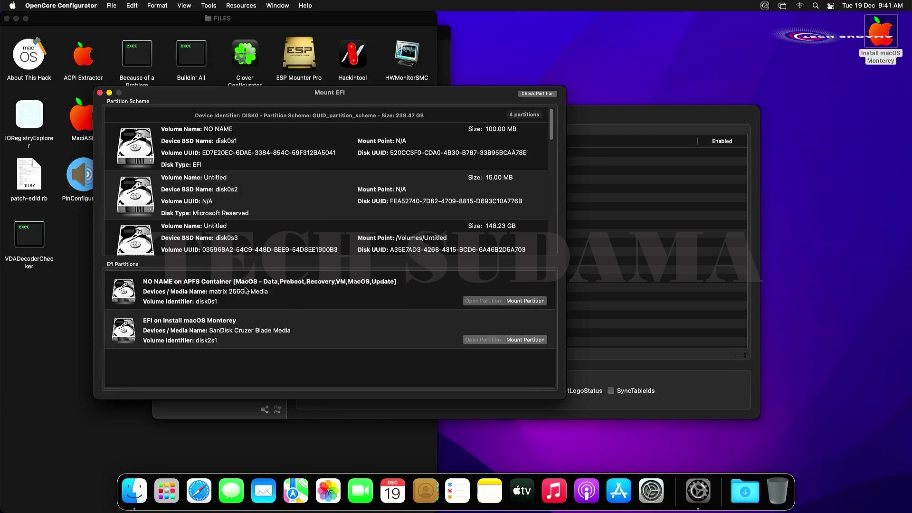
{"action": "left_click", "coordinate": [522, 340]}
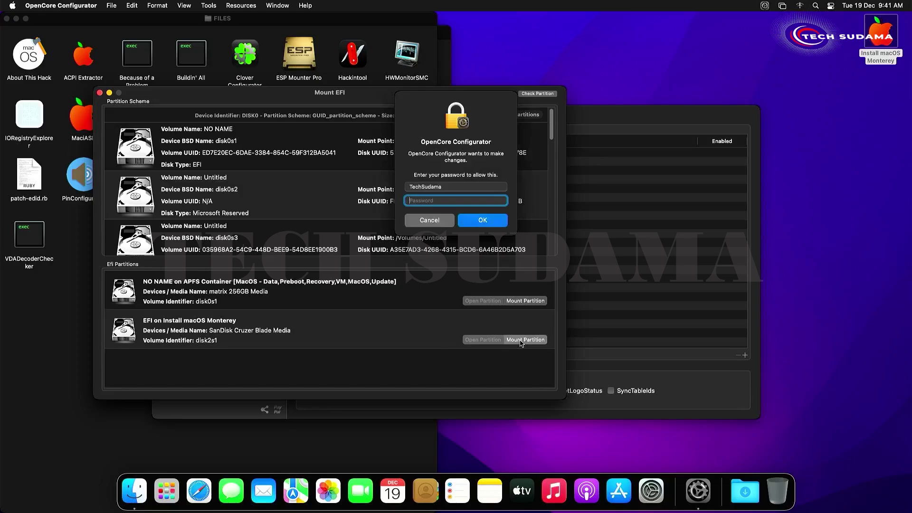
{"action": "type", "text": "a"}
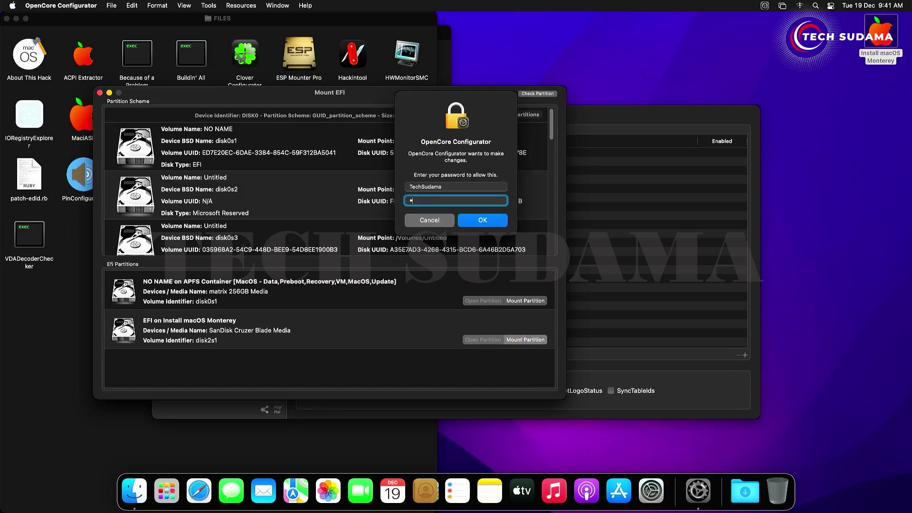
{"action": "key", "text": "Return"}
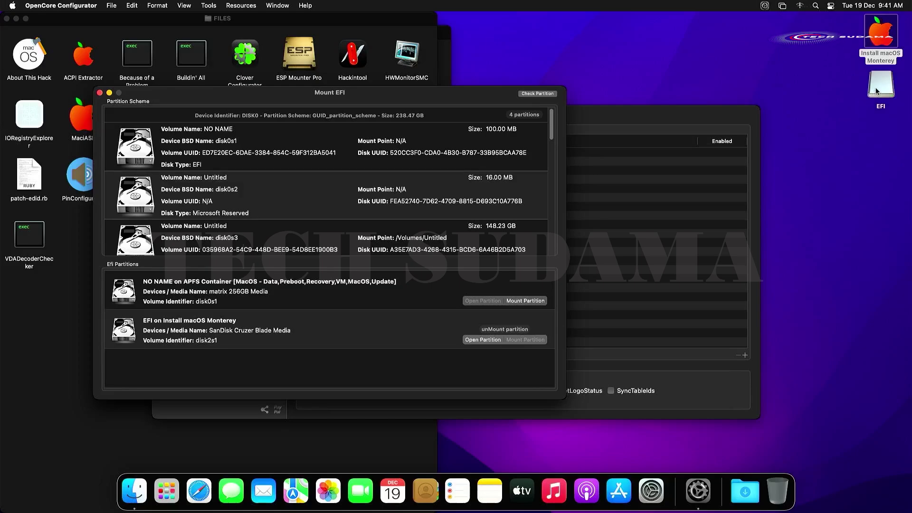
{"action": "double_click", "coordinate": [880, 86]}
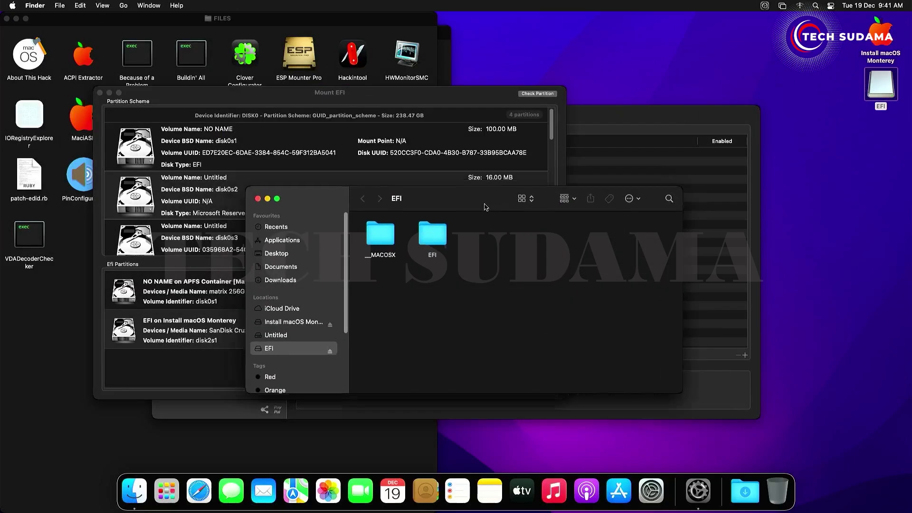
Mount the internal disk's NO NAME EFI partition and open its EFI folder.
{"action": "left_click_drag", "start_coordinate": [624, 246], "coordinate": [706, 279]}
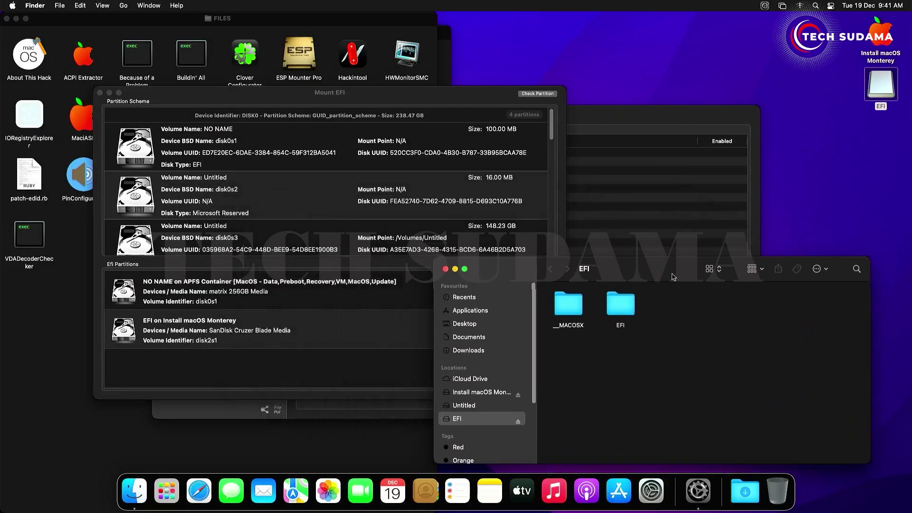
{"action": "left_click", "coordinate": [308, 177]}
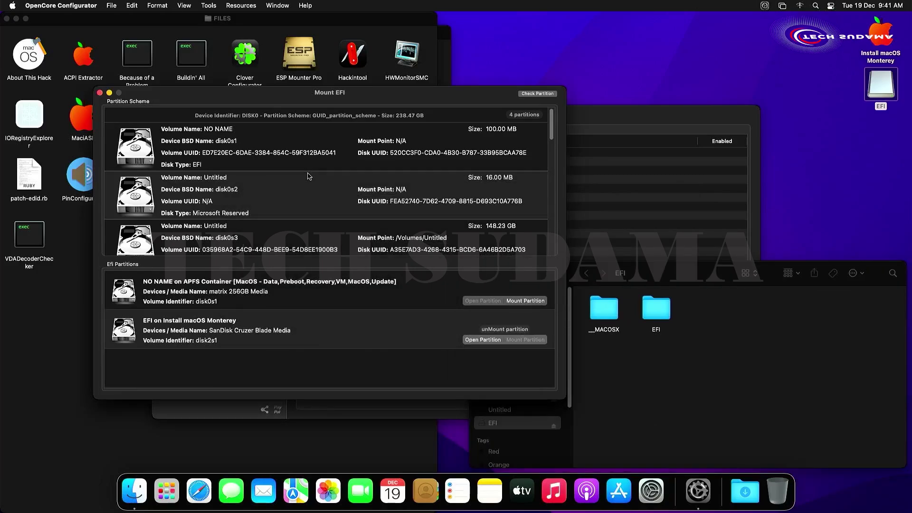
{"action": "left_click", "coordinate": [524, 300]}
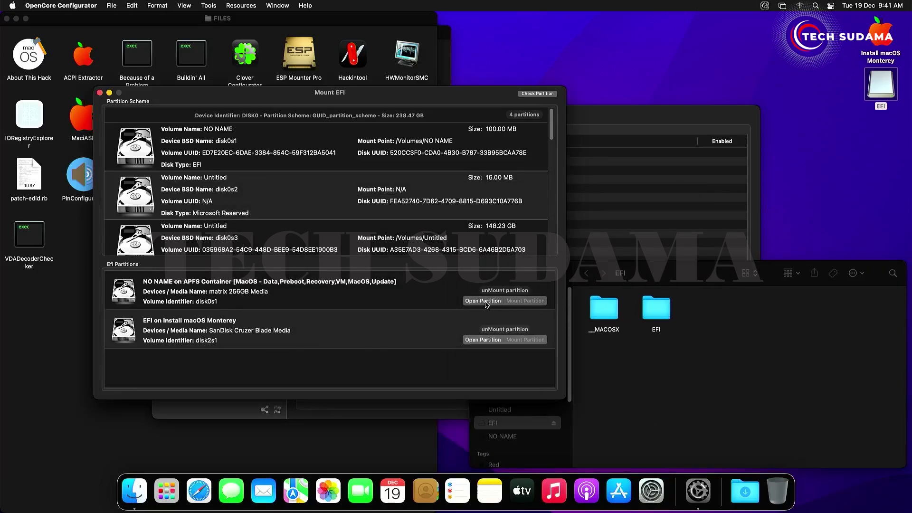
{"action": "left_click", "coordinate": [483, 300]}
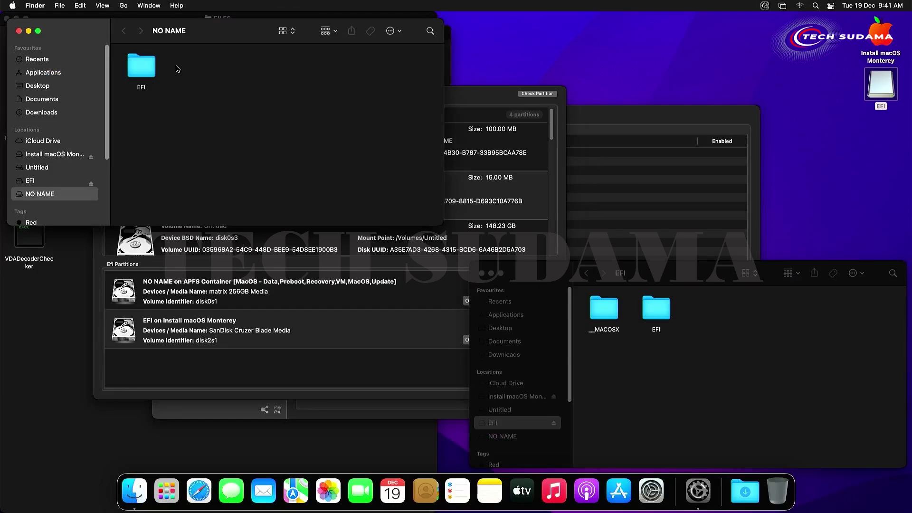
{"action": "double_click", "coordinate": [149, 69]}
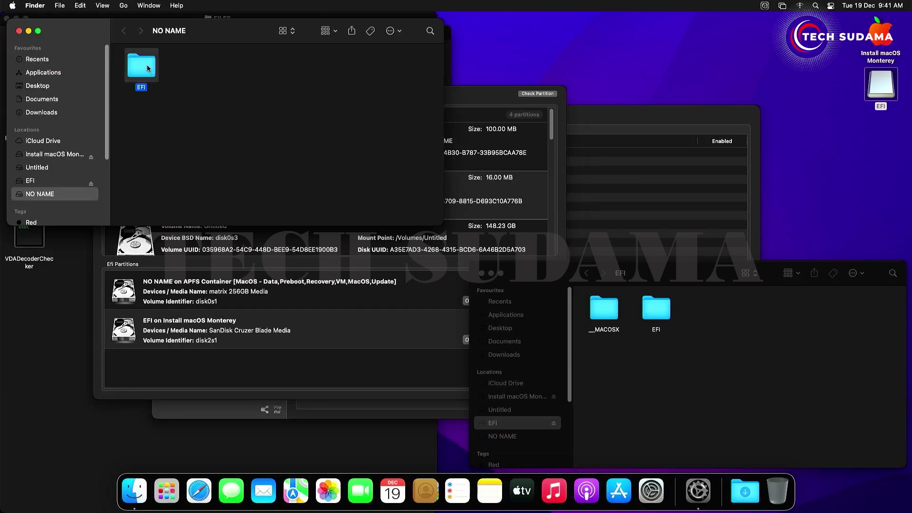
Copy the USB's BOOT and OC folders into the internal EFI folder, replacing the existing Boot folder.
{"action": "left_click", "coordinate": [584, 285]}
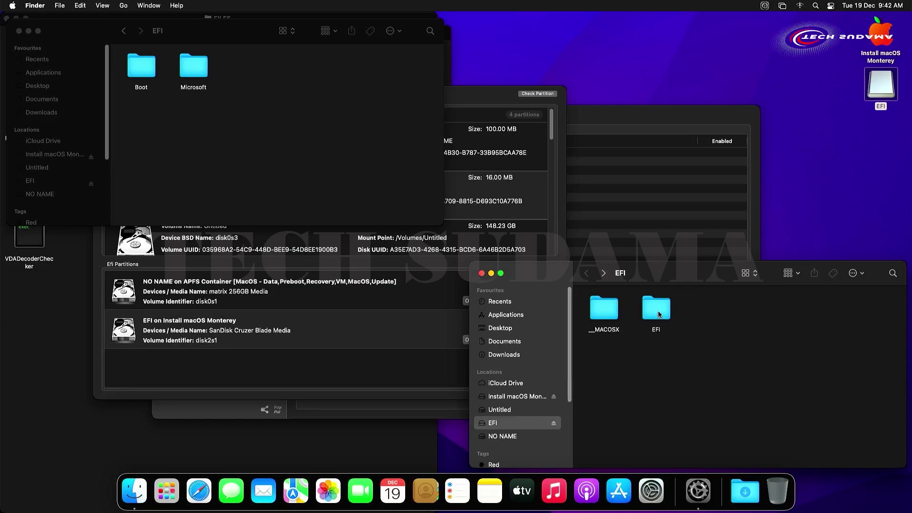
{"action": "double_click", "coordinate": [661, 314]}
{"action": "left_click", "coordinate": [660, 313]}
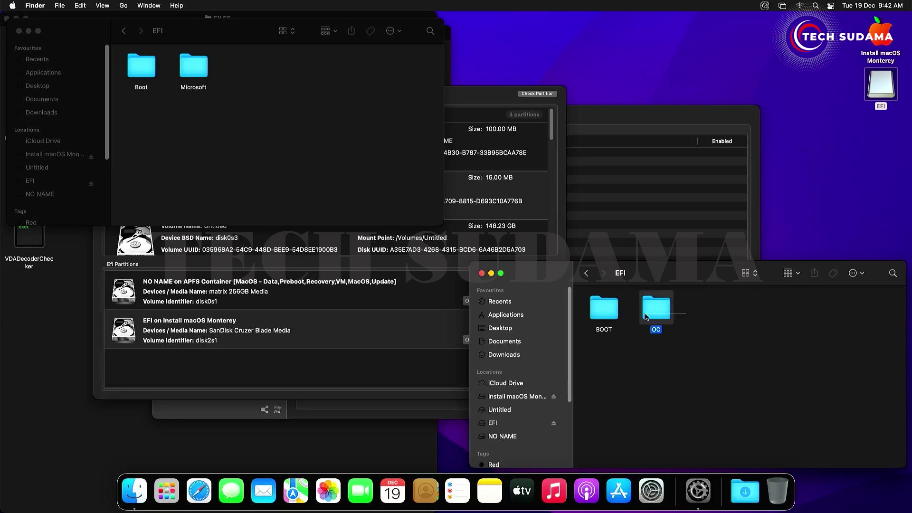
{"action": "left_click_drag", "start_coordinate": [620, 316], "coordinate": [601, 314]}
{"action": "right_click", "coordinate": [601, 315]}
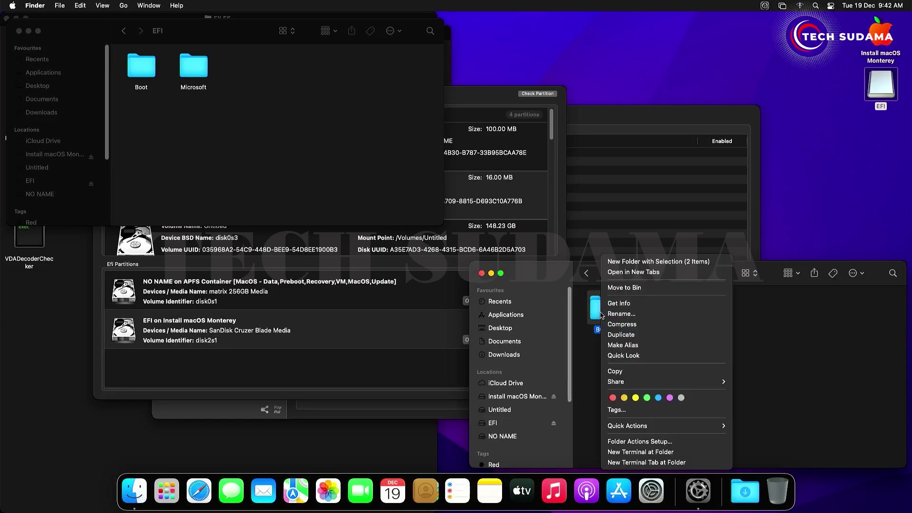
{"action": "left_click", "coordinate": [617, 371]}
{"action": "left_click", "coordinate": [242, 120]}
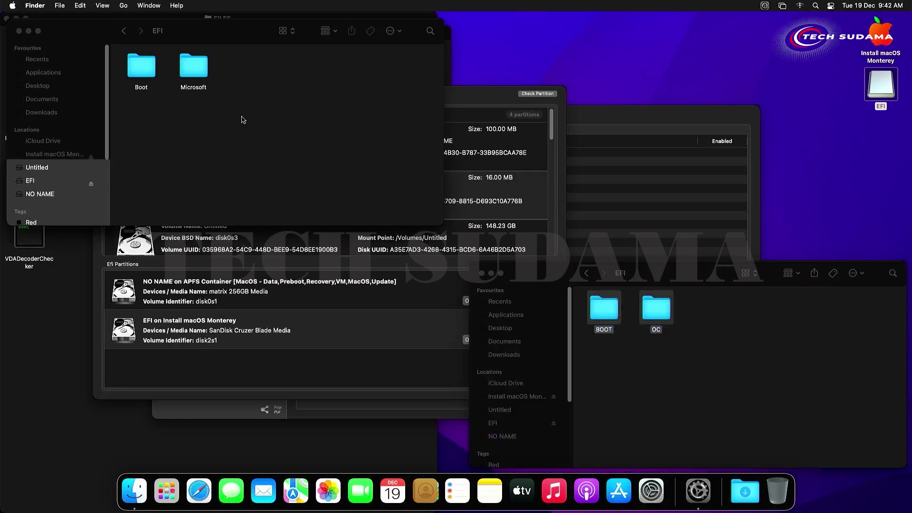
{"action": "right_click", "coordinate": [243, 120]}
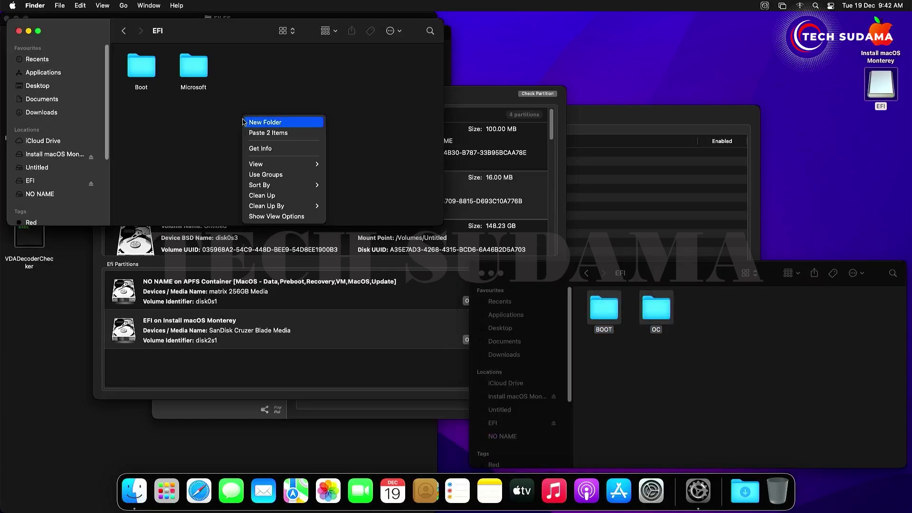
{"action": "left_click", "coordinate": [260, 133]}
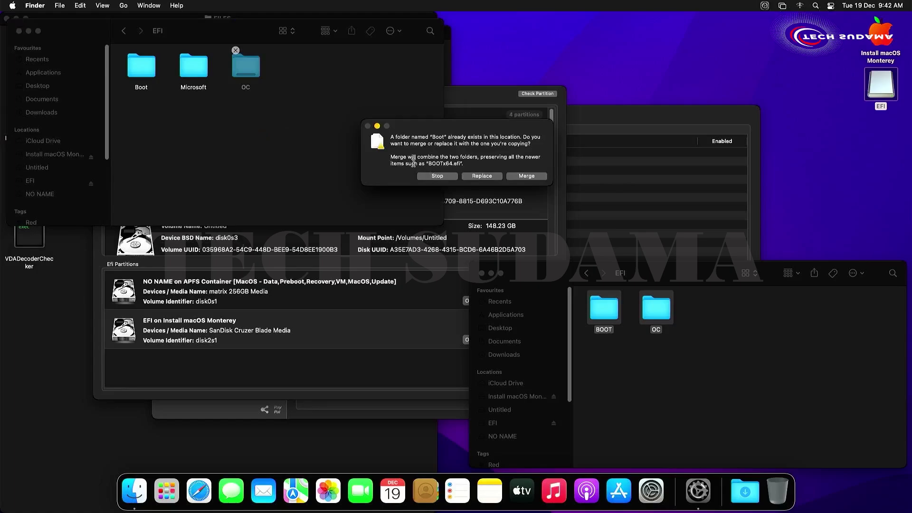
{"action": "left_click", "coordinate": [481, 177]}
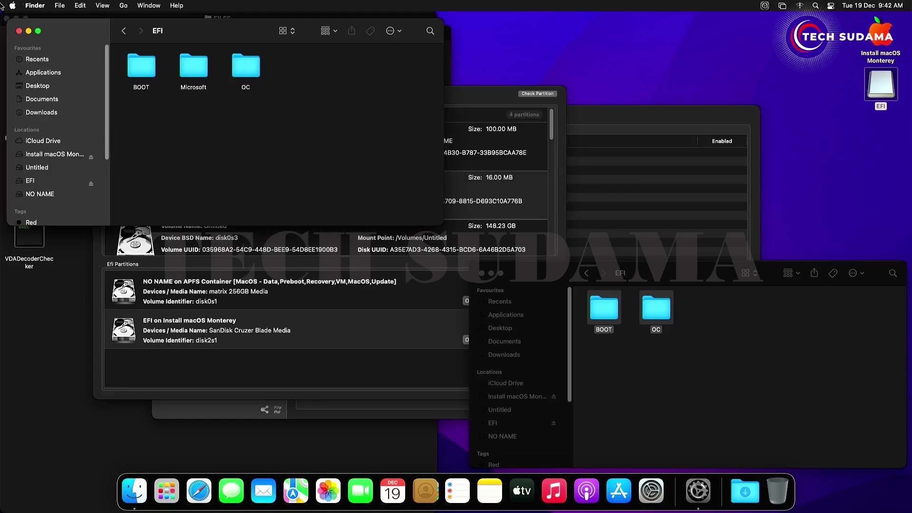
Close the internal EFI window and restart the Mac from the Apple menu.
{"action": "left_click", "coordinate": [18, 32]}
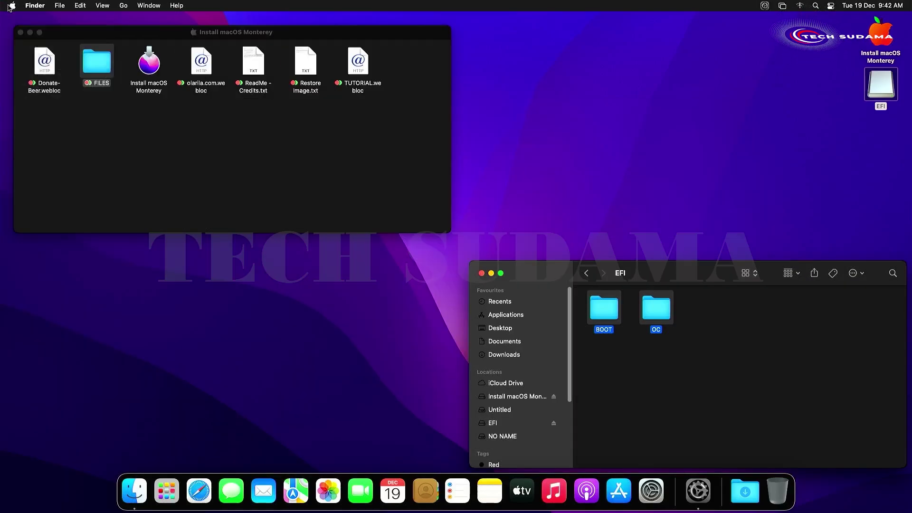
{"action": "left_click", "coordinate": [12, 7]}
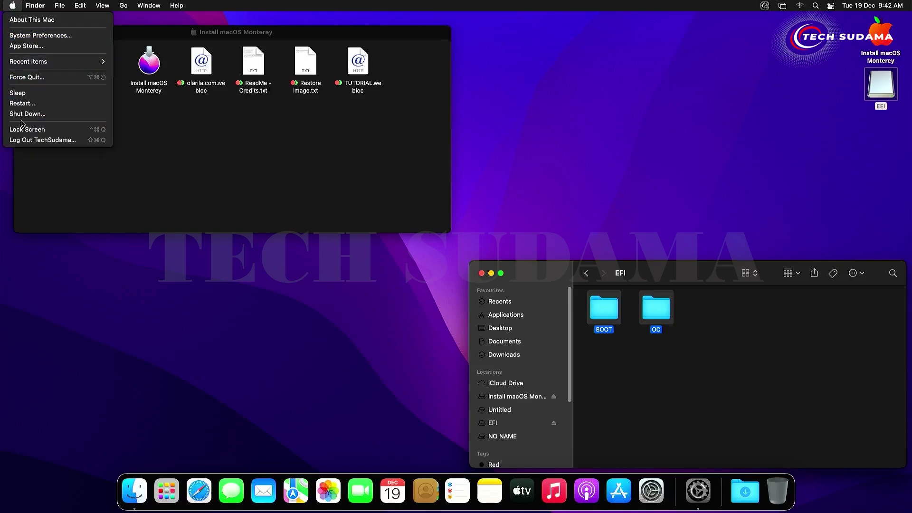
{"action": "left_click", "coordinate": [28, 104]}
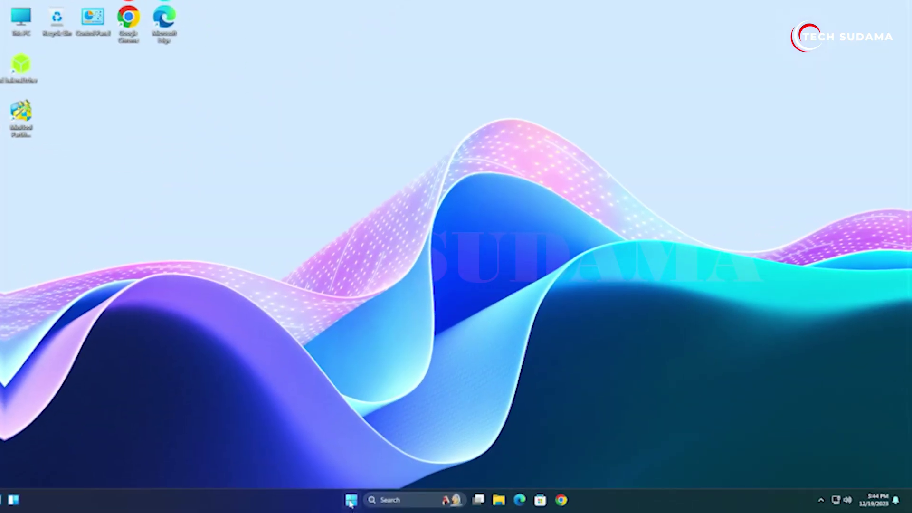
In an administrator Command Prompt, run bcdedit /set {bootmgr} path \efi\boot\bootx64.efi, then close it.
{"action": "left_click", "coordinate": [351, 501]}
{"action": "type", "text": "cmd"}
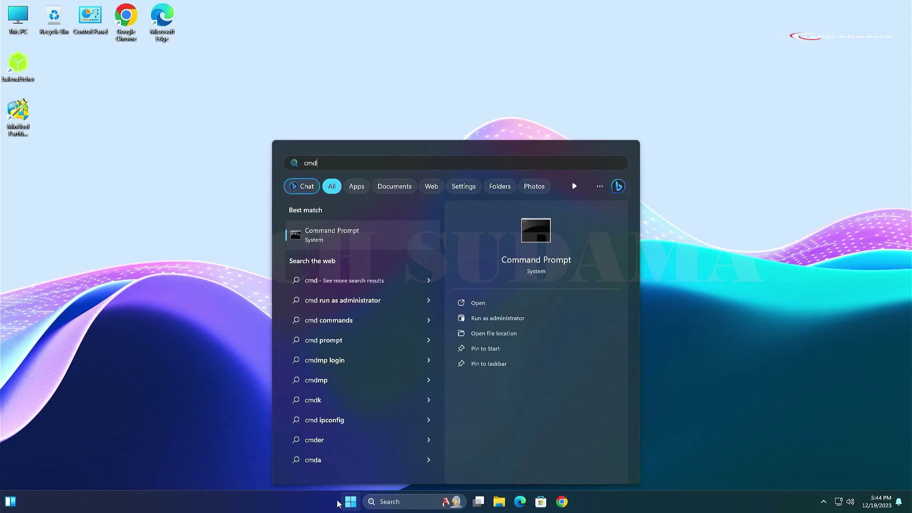
{"action": "left_click", "coordinate": [491, 318]}
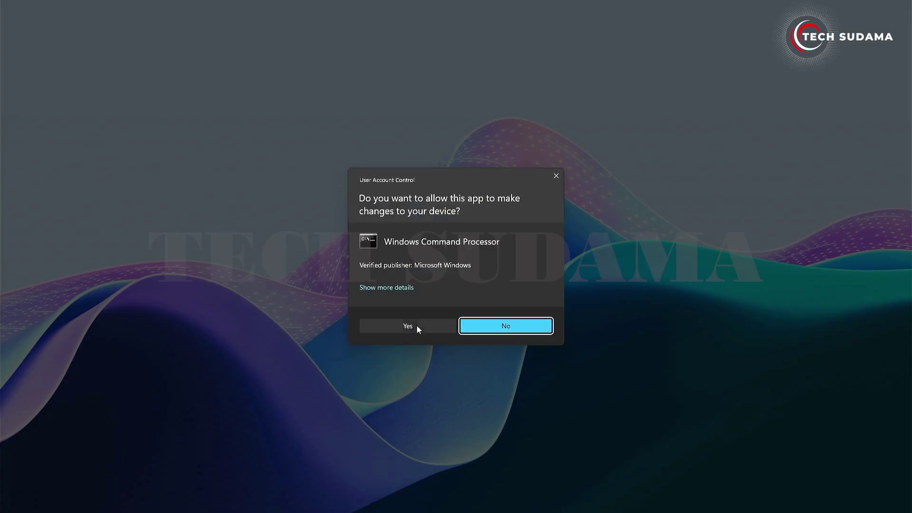
{"action": "left_click", "coordinate": [417, 326]}
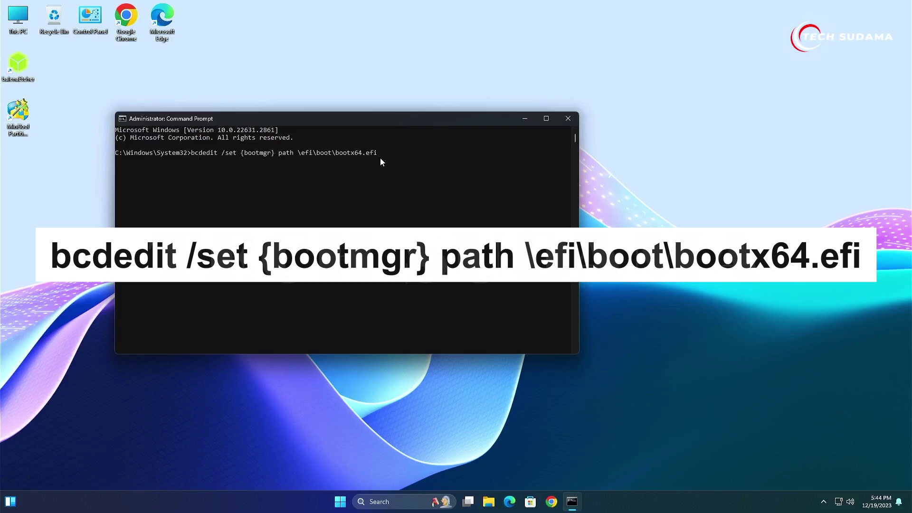
{"action": "key", "text": "Return"}
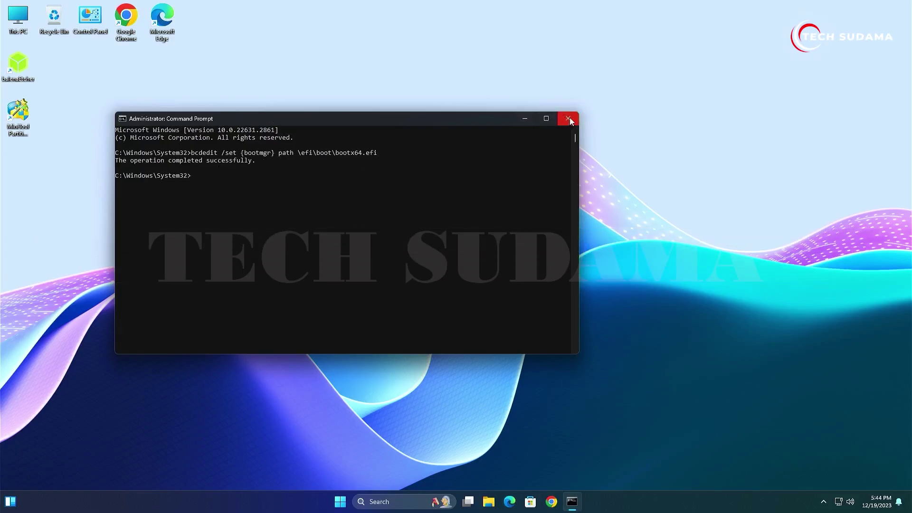
{"action": "left_click", "coordinate": [569, 119]}
Restart Windows and select the MacOS entry in the OpenCore boot picker.
{"action": "left_click", "coordinate": [351, 502]}
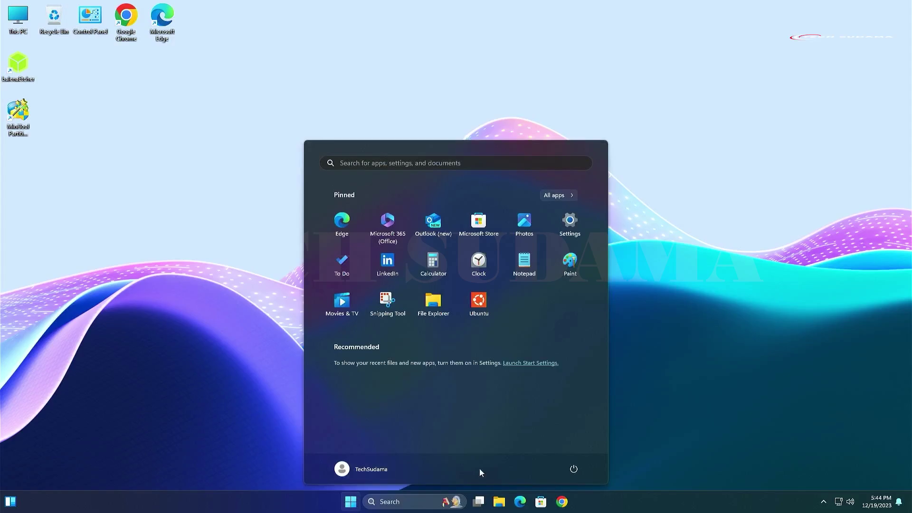
{"action": "left_click", "coordinate": [573, 468]}
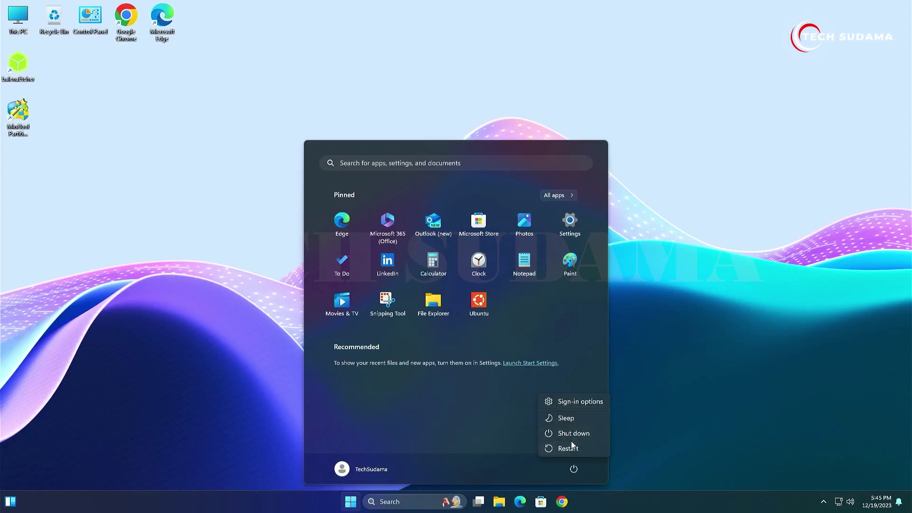
{"action": "left_click", "coordinate": [568, 449]}
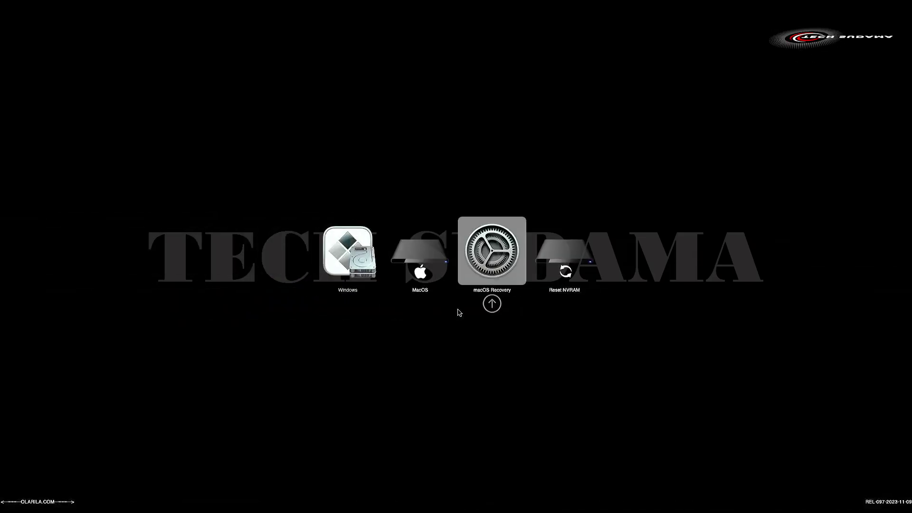
{"action": "key", "text": "Right"}
{"action": "key", "text": "Left"}
{"action": "key", "text": "Left"}
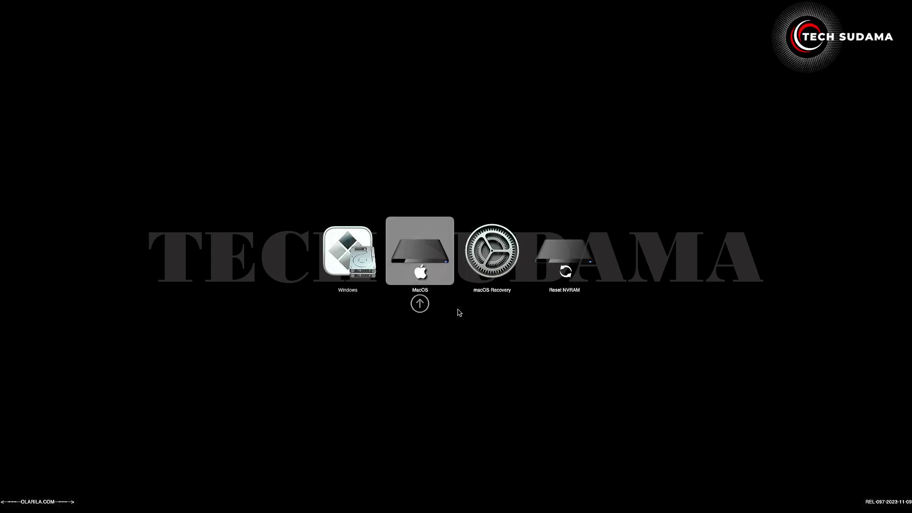